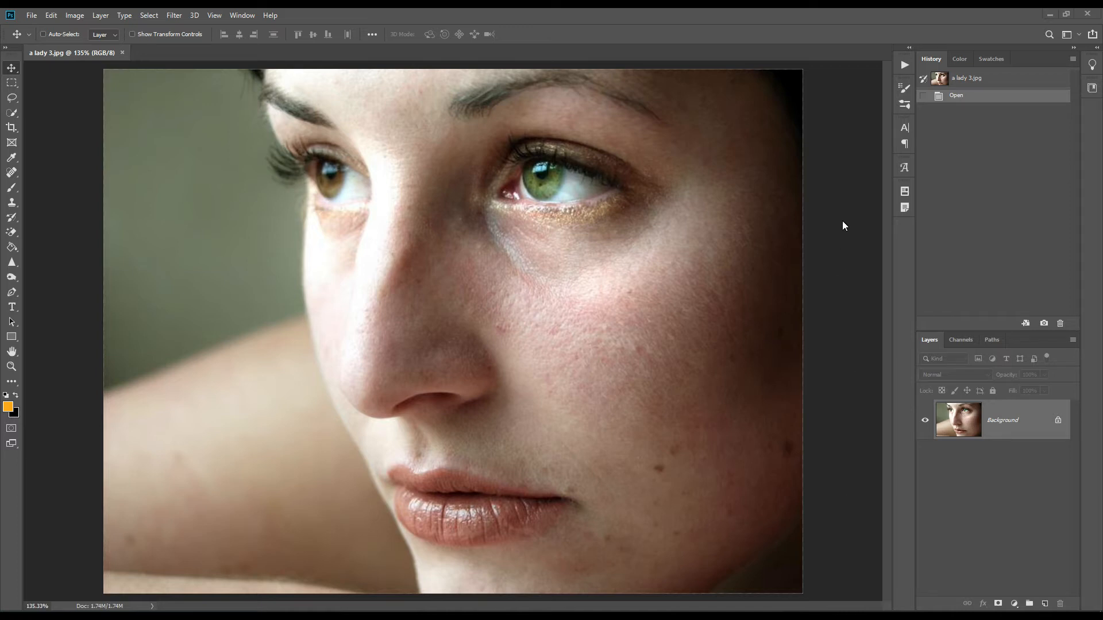
click(903, 64)
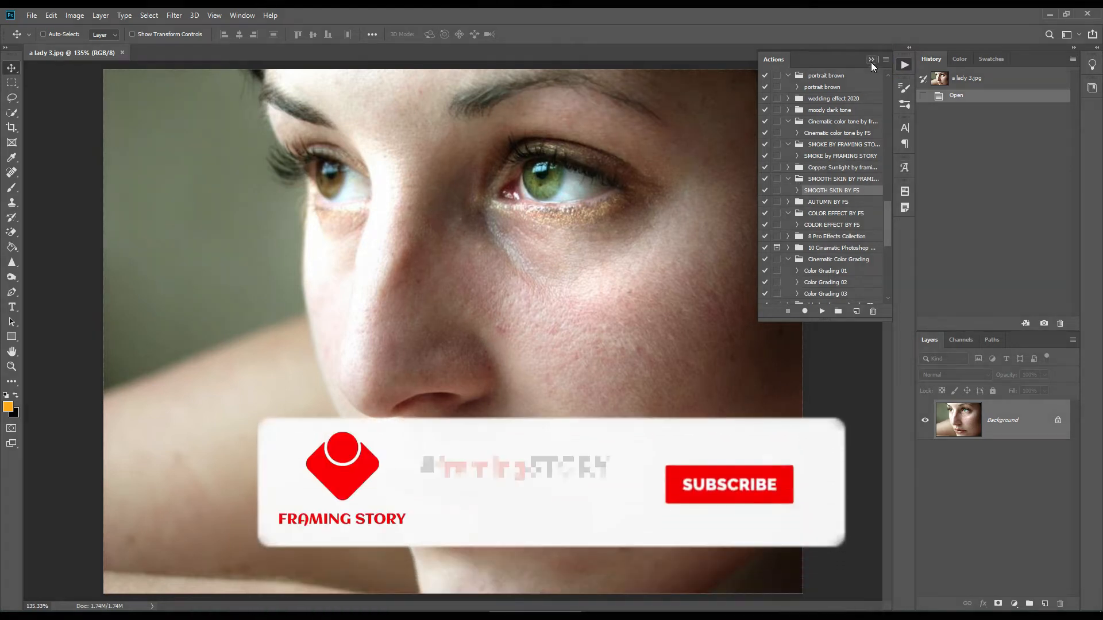
click(871, 61)
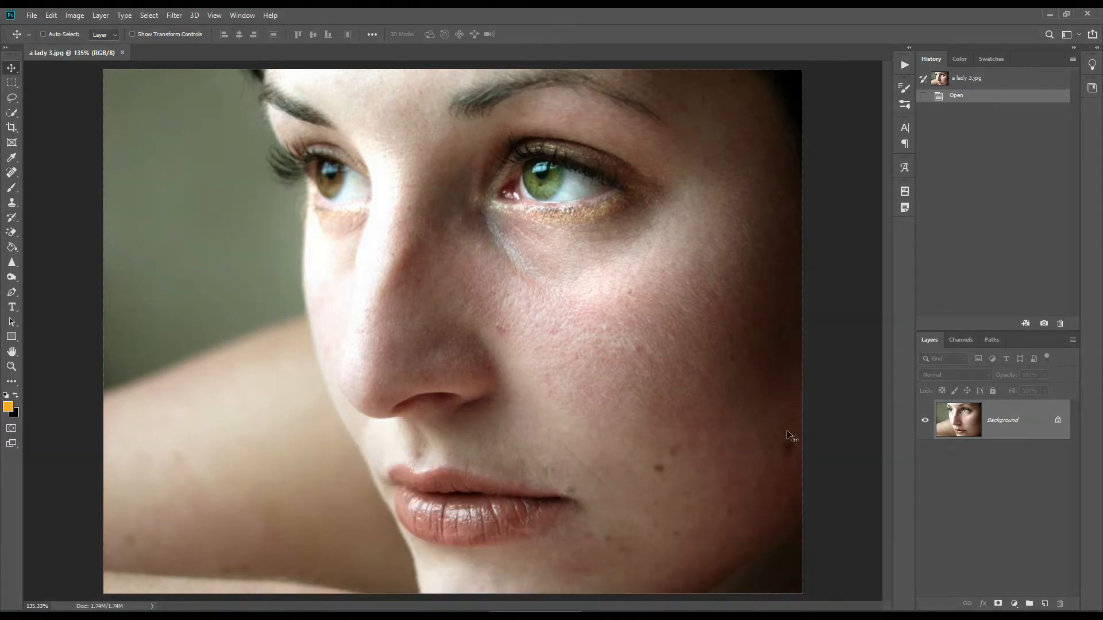
- Duplicate the Background layer into a new layer
click(971, 432)
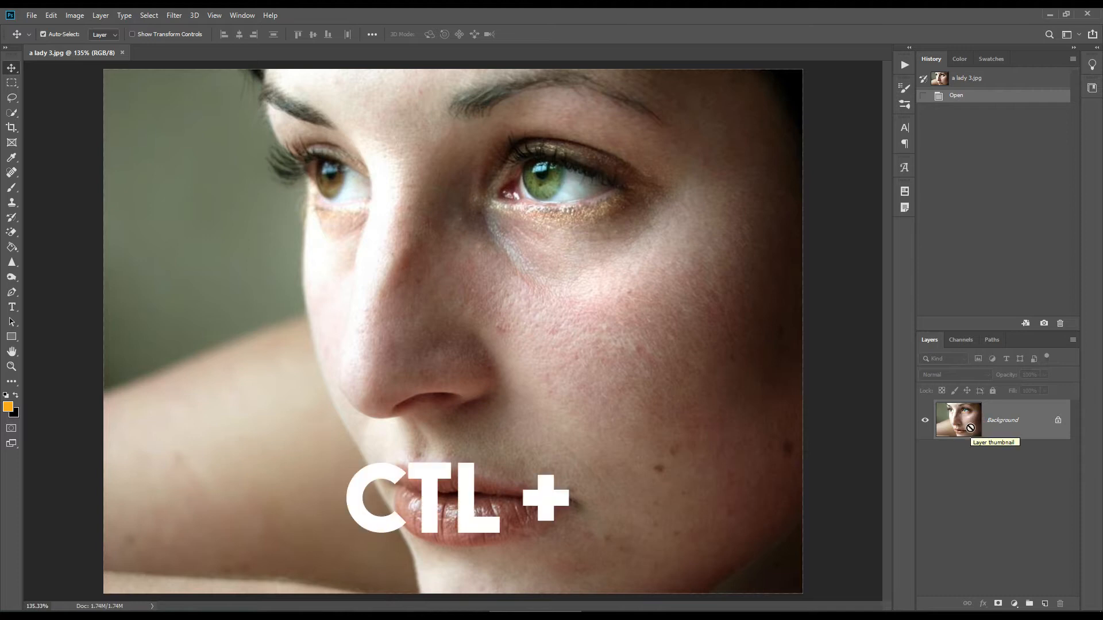
key(ctrl+j)
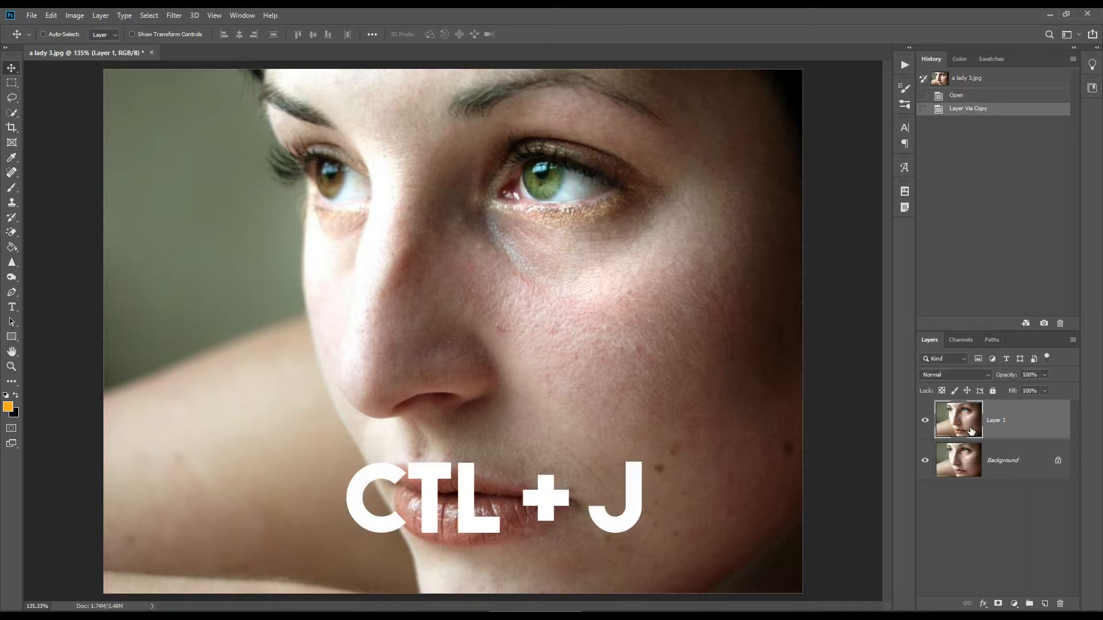
- Remove the small blemishes on the cheek beside the nose with the Spot Healing Brush in Content-Aware mode
scroll(584, 394, down, 4)
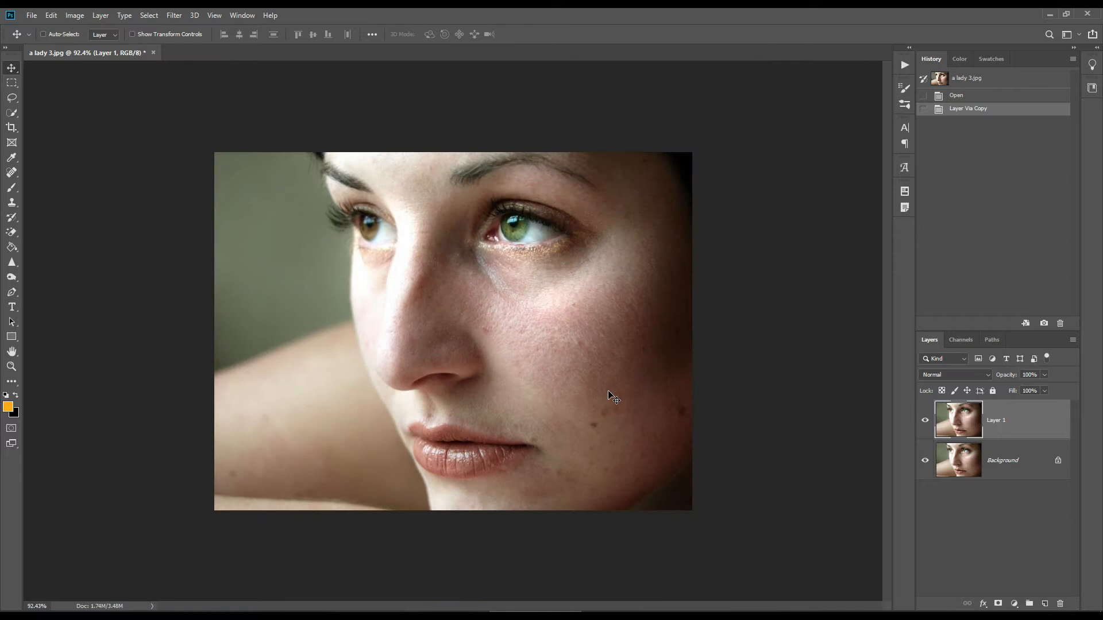
scroll(610, 394, up, 3)
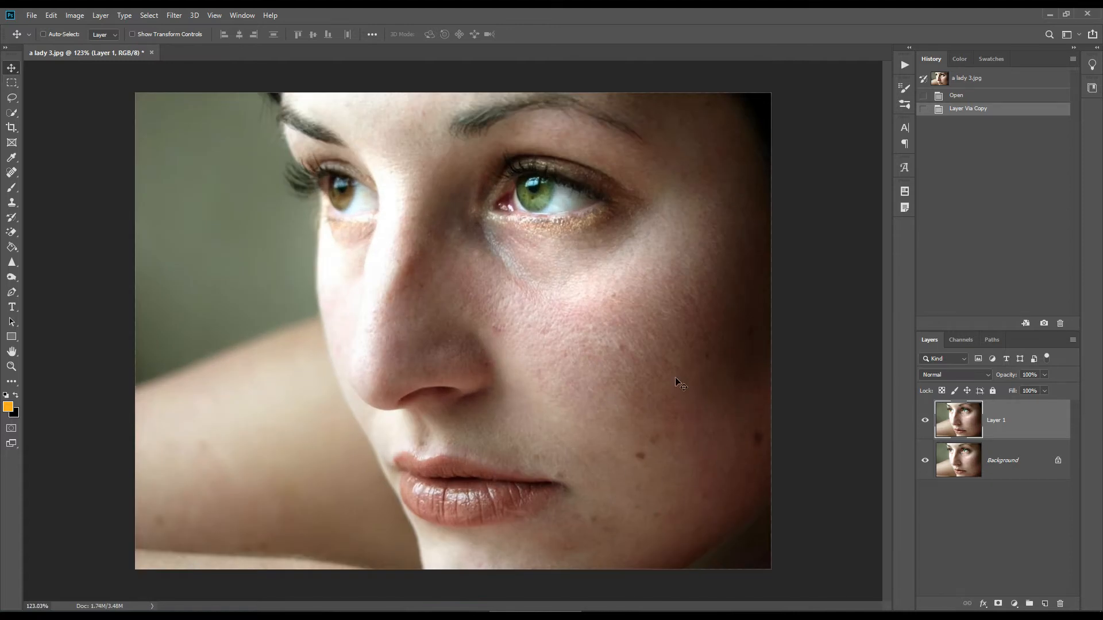
scroll(582, 361, up, 2)
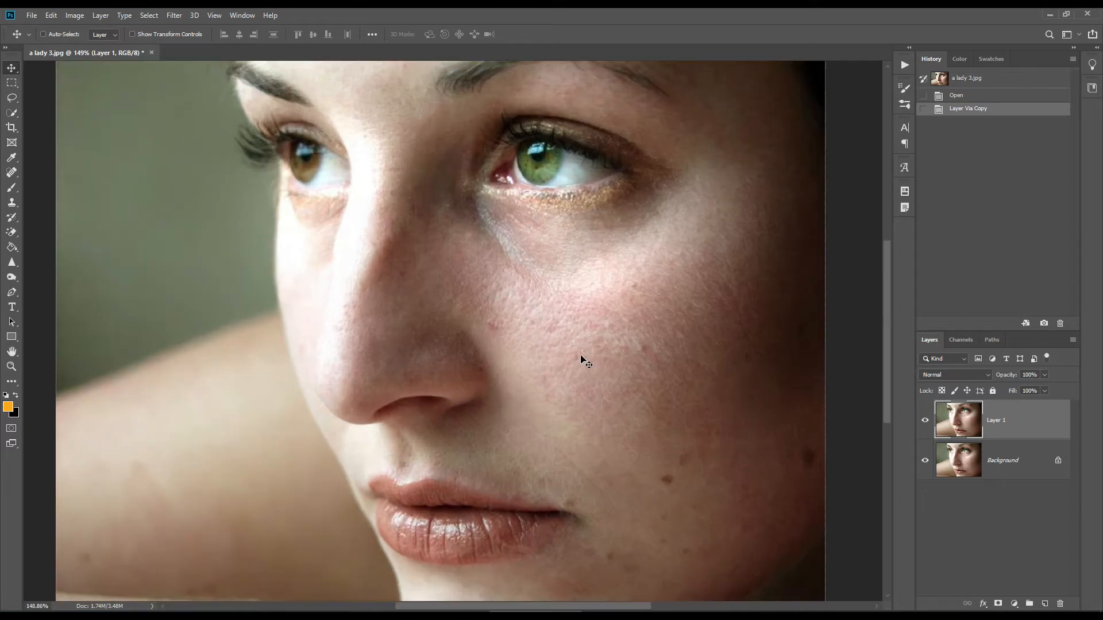
click(10, 175)
right_click(11, 174)
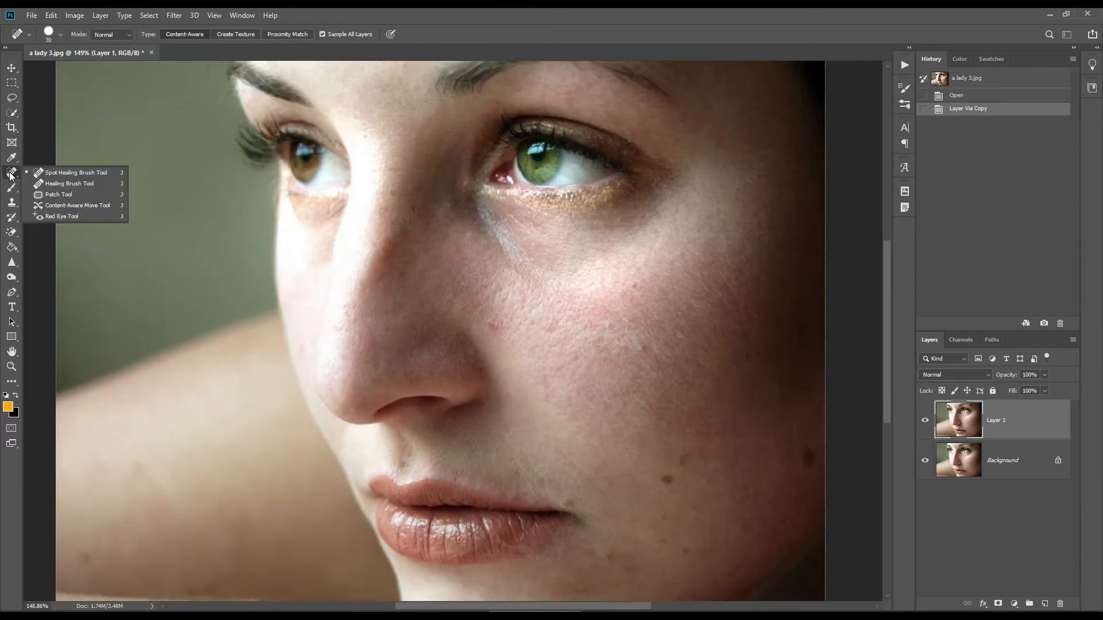
click(47, 173)
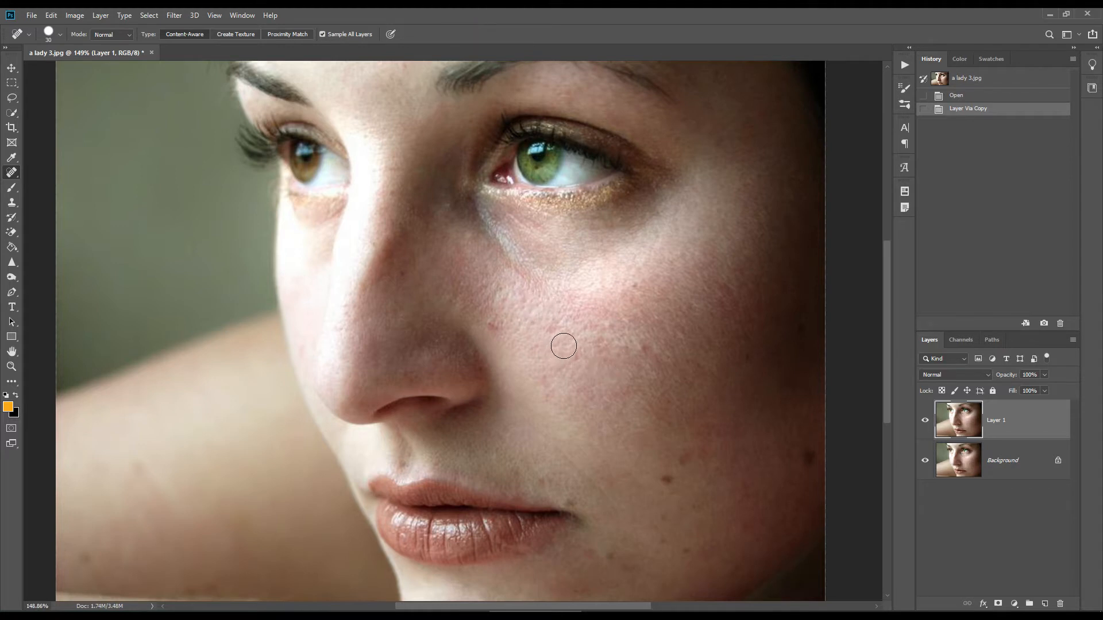
click(492, 326)
click(573, 359)
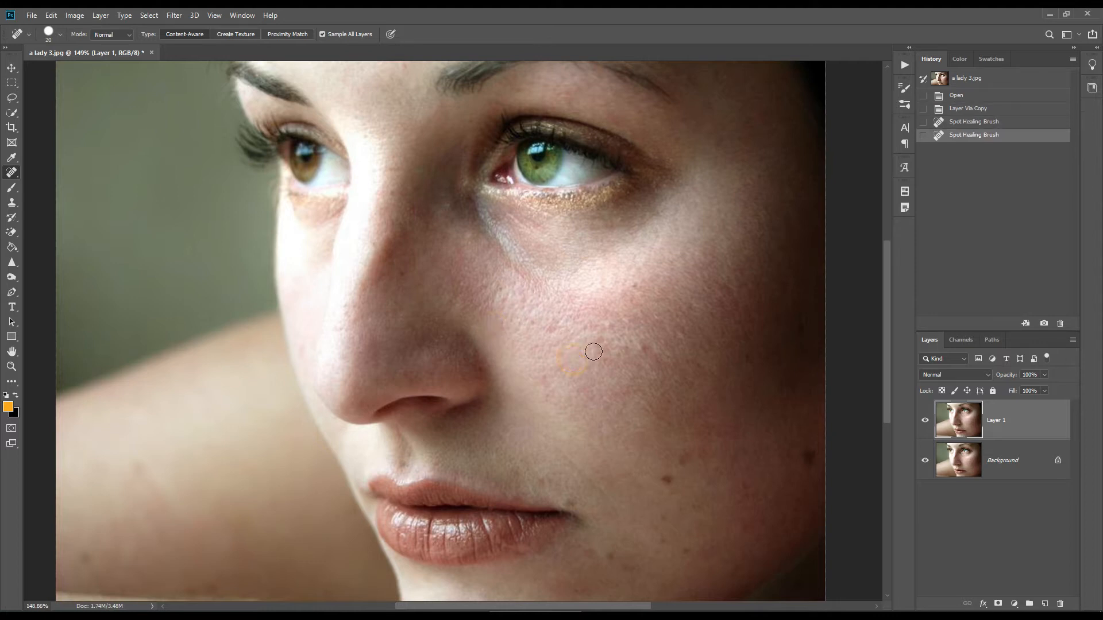
click(546, 378)
click(549, 397)
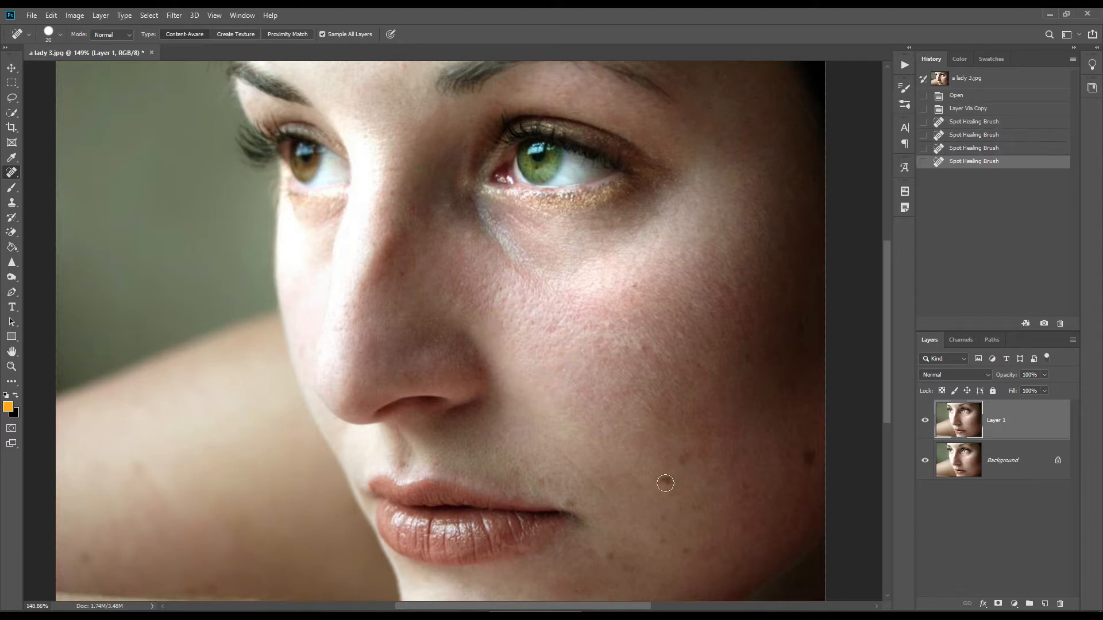
- Heal the moles on the lower cheek and the spots around the corner of the mouth
click(665, 483)
click(686, 458)
click(670, 476)
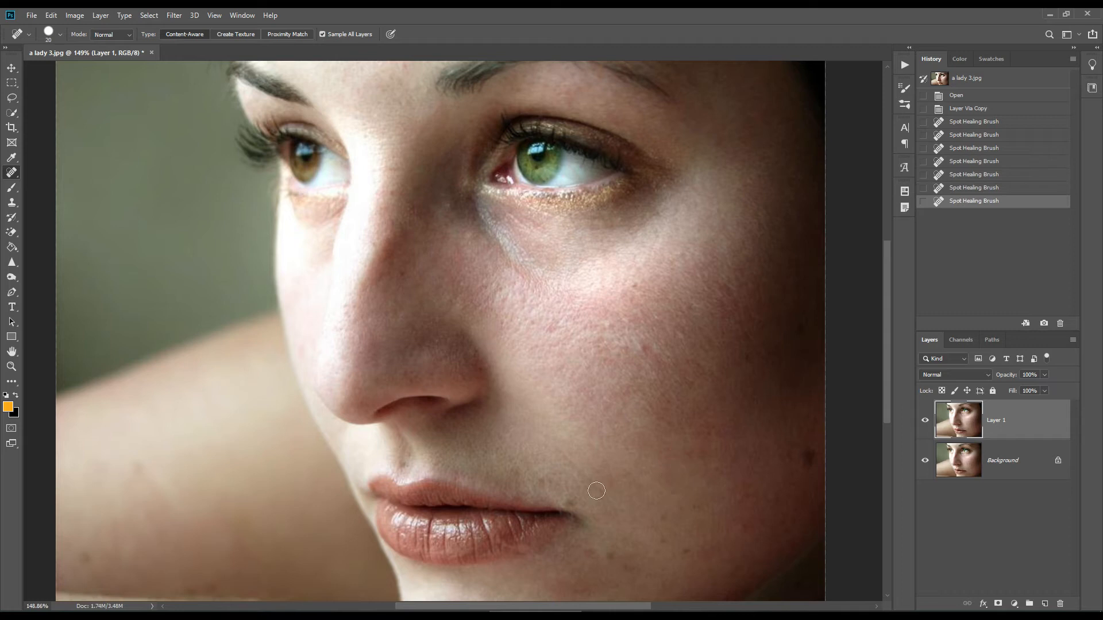
click(572, 500)
click(593, 562)
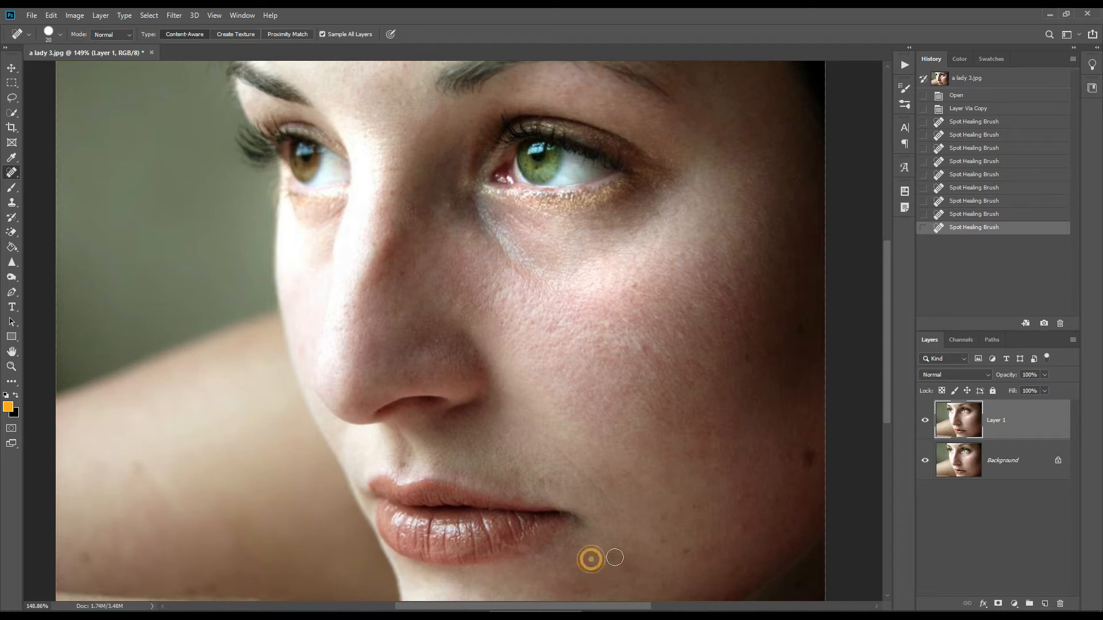
click(612, 560)
- Heal the tiny spots on the chin and lower cheek using a 10 to 15 px healing brush
scroll(609, 520, down, 2)
scroll(593, 562, up, 3)
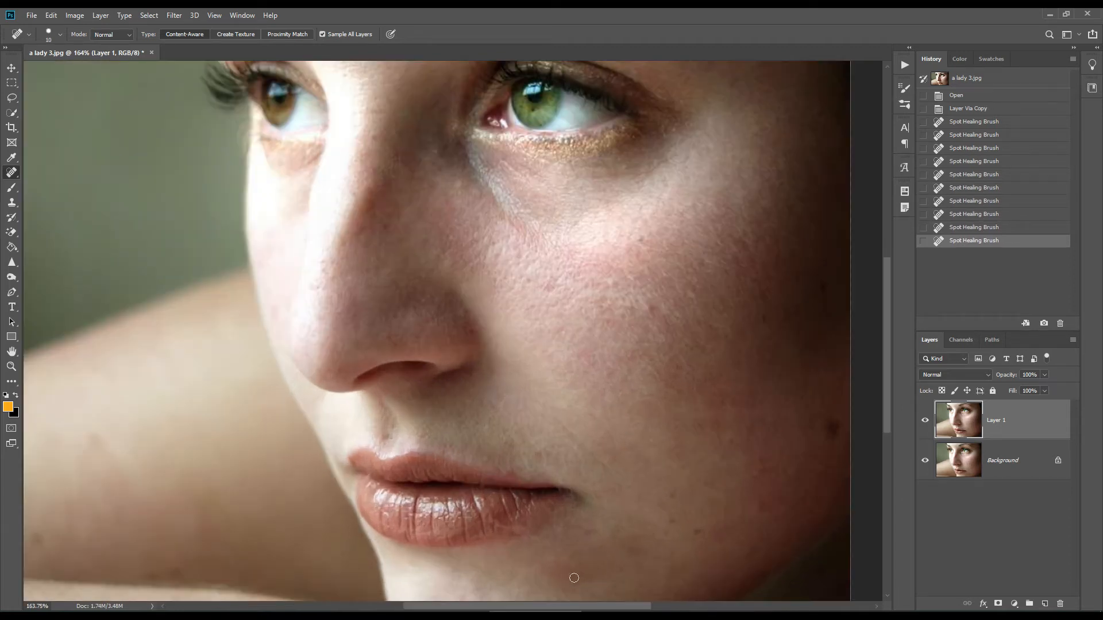
click(574, 578)
click(589, 535)
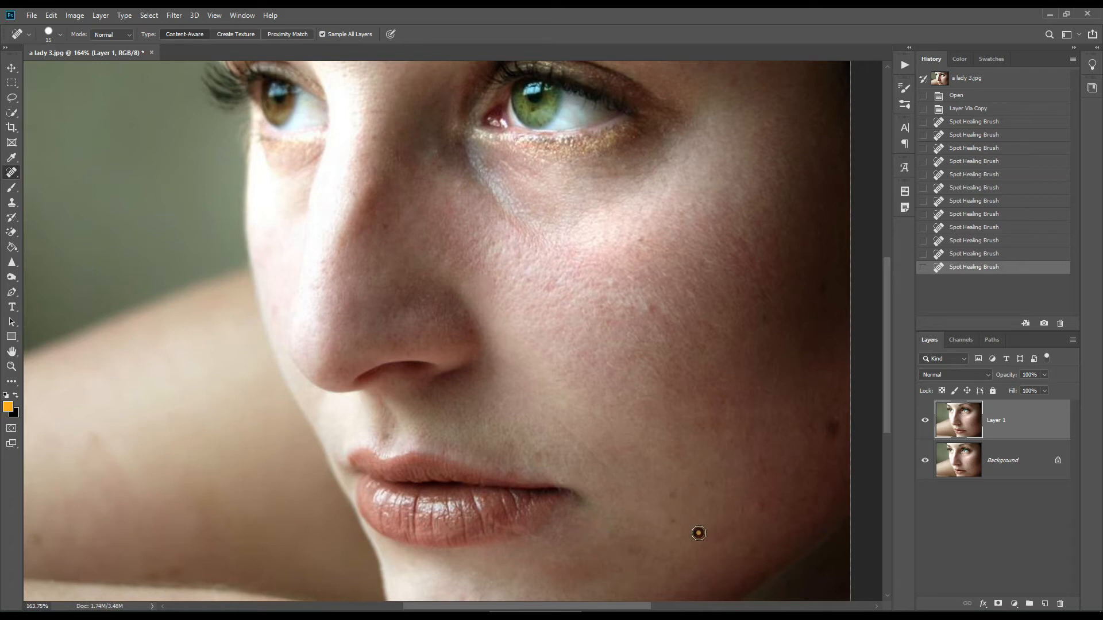
click(699, 533)
click(665, 520)
click(635, 551)
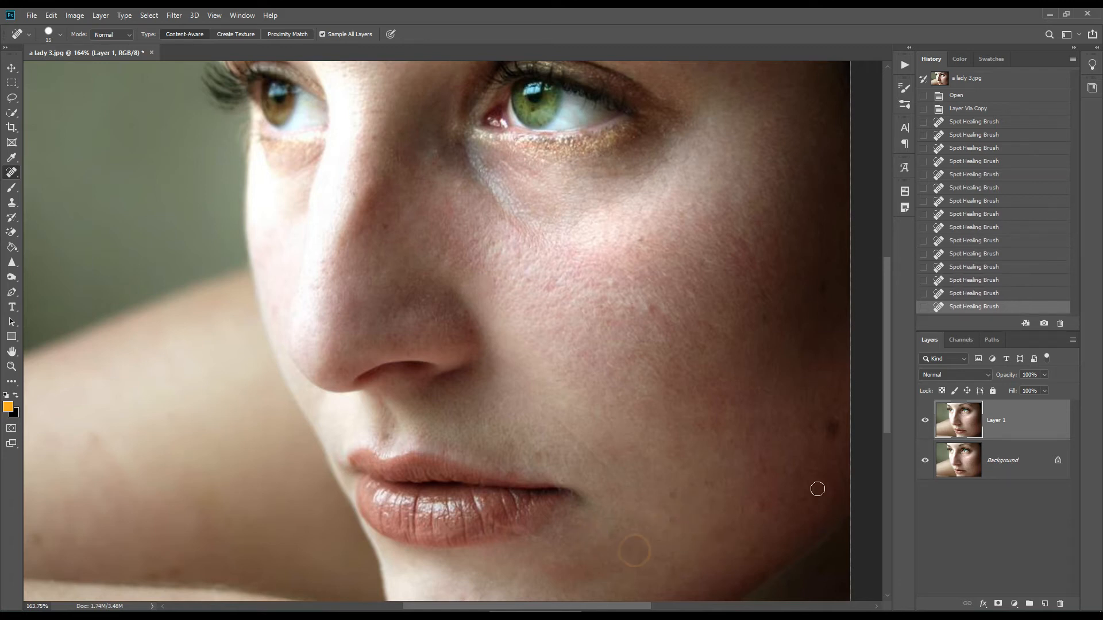
- Heal the dark spots along the outer cheek and jawline with a slightly larger healing brush
key(bracketright)
click(838, 403)
click(761, 471)
click(761, 502)
key(bracketleft)
click(750, 557)
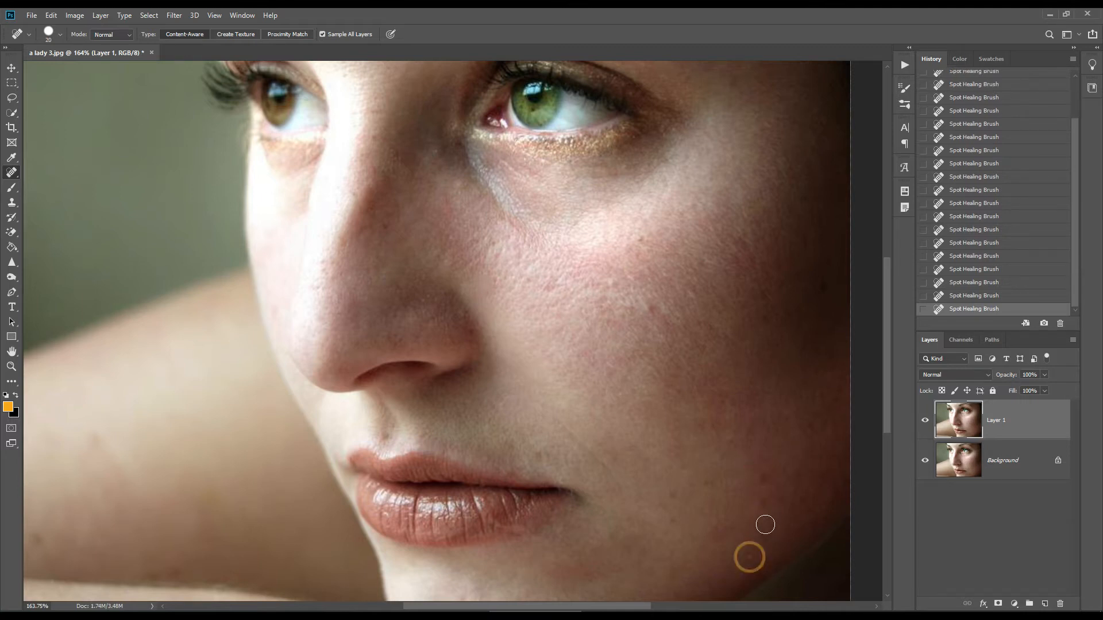
click(670, 508)
- Heal the remaining blemishes on the temple, upper cheek and side of the nose
key(ctrl+minus)
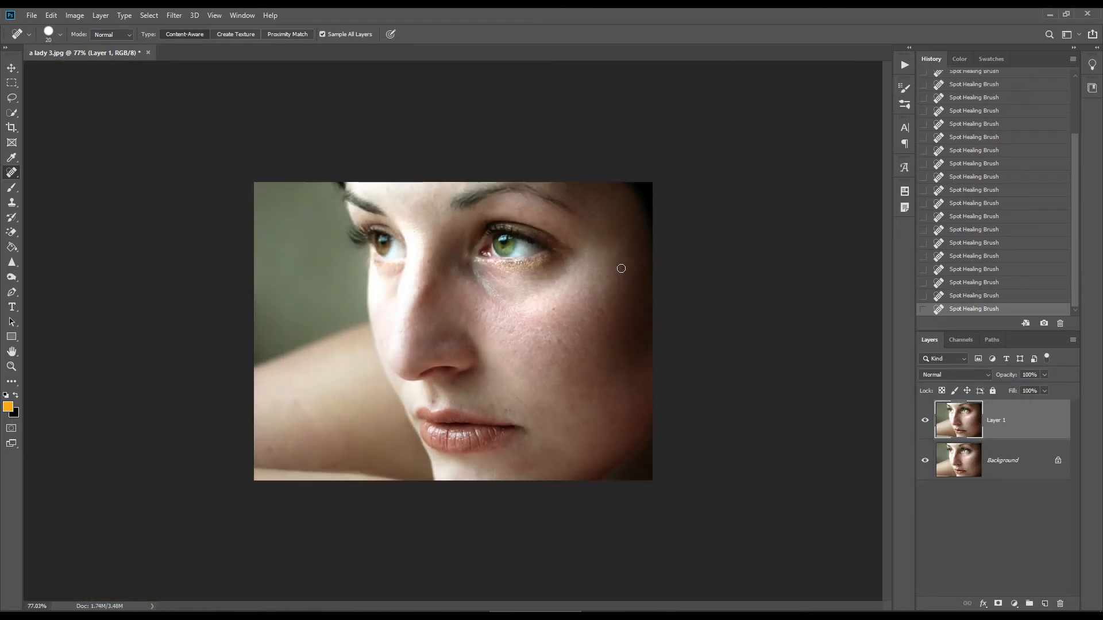
scroll(579, 198, up, 2)
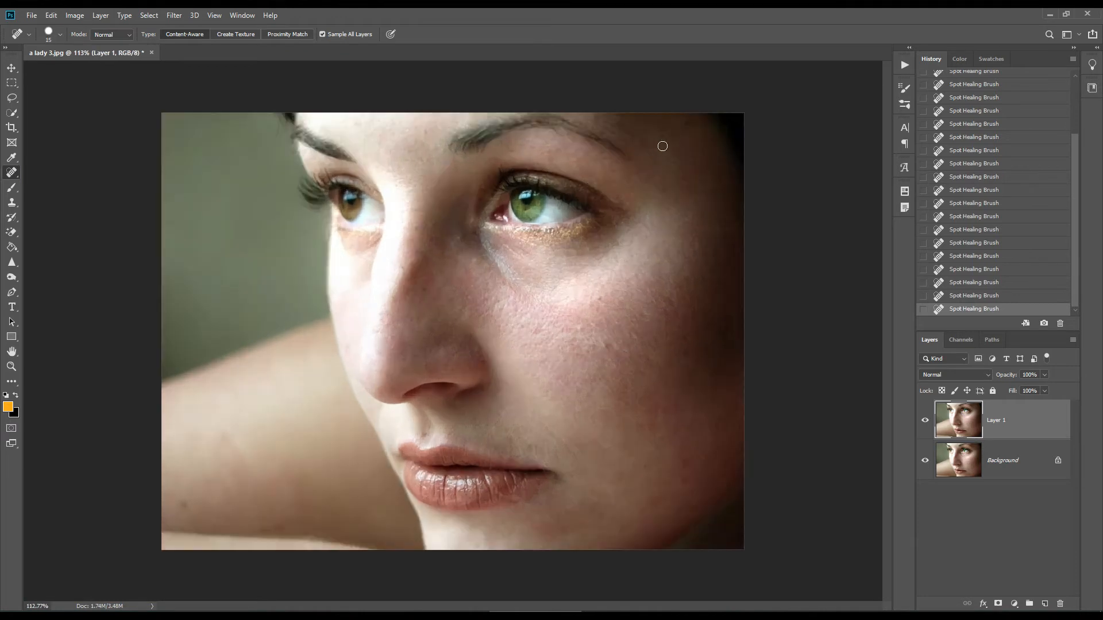
click(663, 136)
click(664, 192)
key(bracketright)
click(597, 301)
click(426, 290)
- Heal the dark spot on the arm in the lower corner of the photo
scroll(461, 283, down, 6)
scroll(479, 260, up, 5)
scroll(479, 261, up, 1)
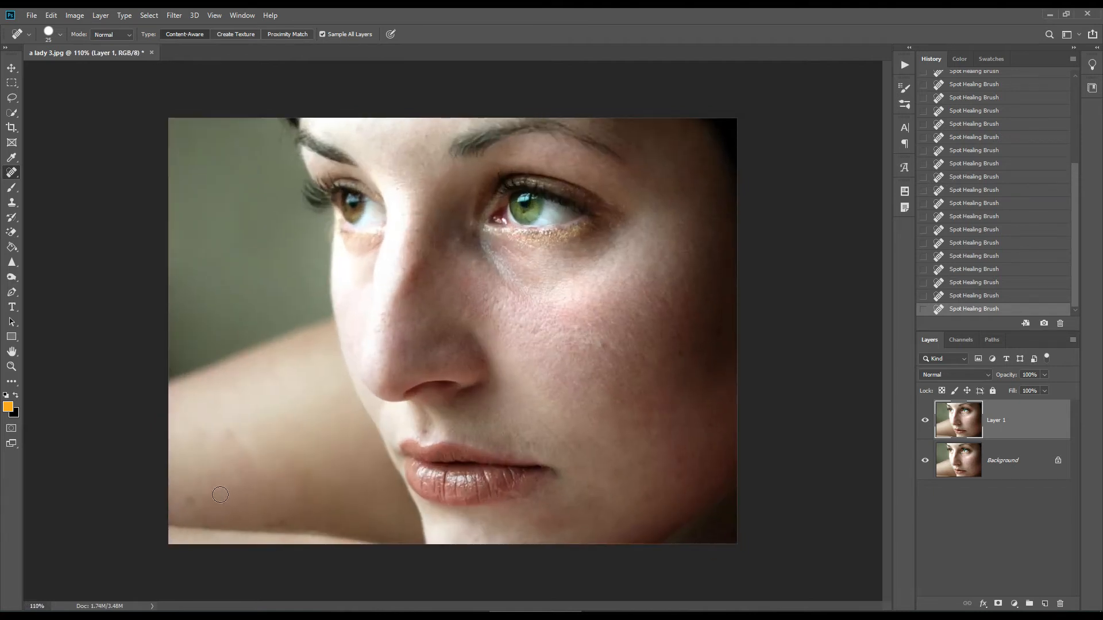
click(193, 500)
scroll(353, 442, down, 4)
scroll(353, 442, up, 4)
- Duplicate the retouched Layer 1 and play the SMOOTH SKIN BY FS action on the copy
click(1005, 430)
key(ctrl+j)
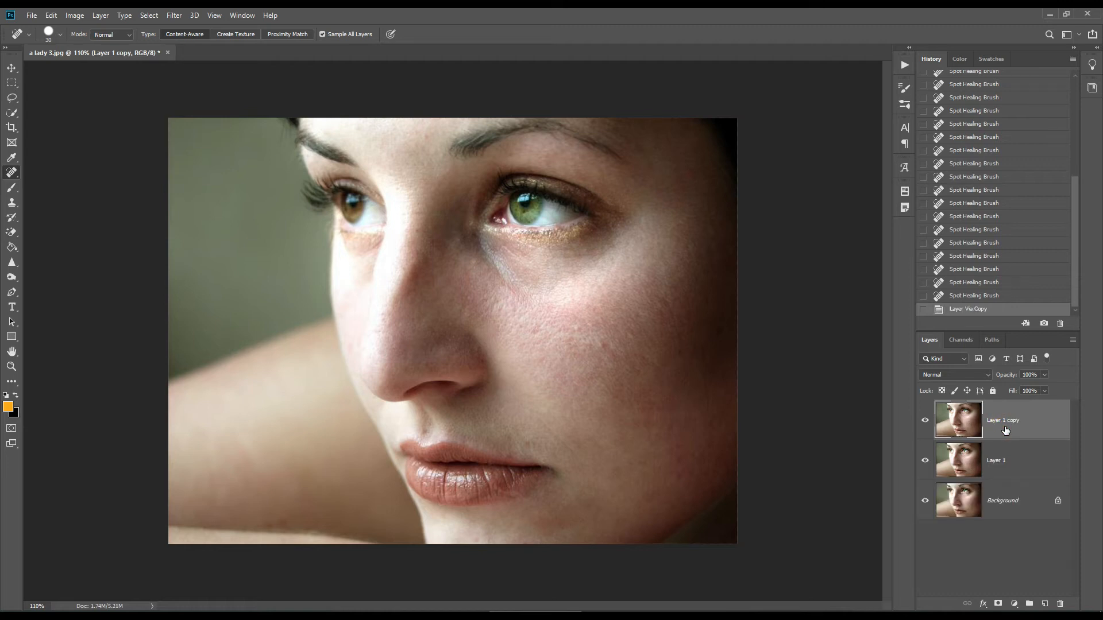
click(901, 64)
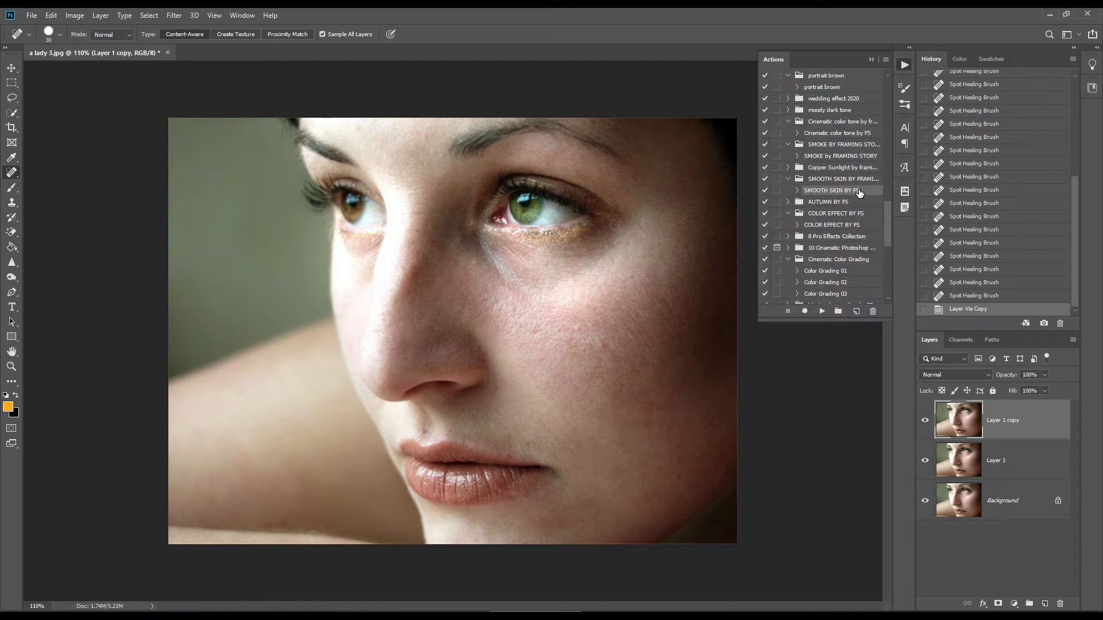
click(821, 312)
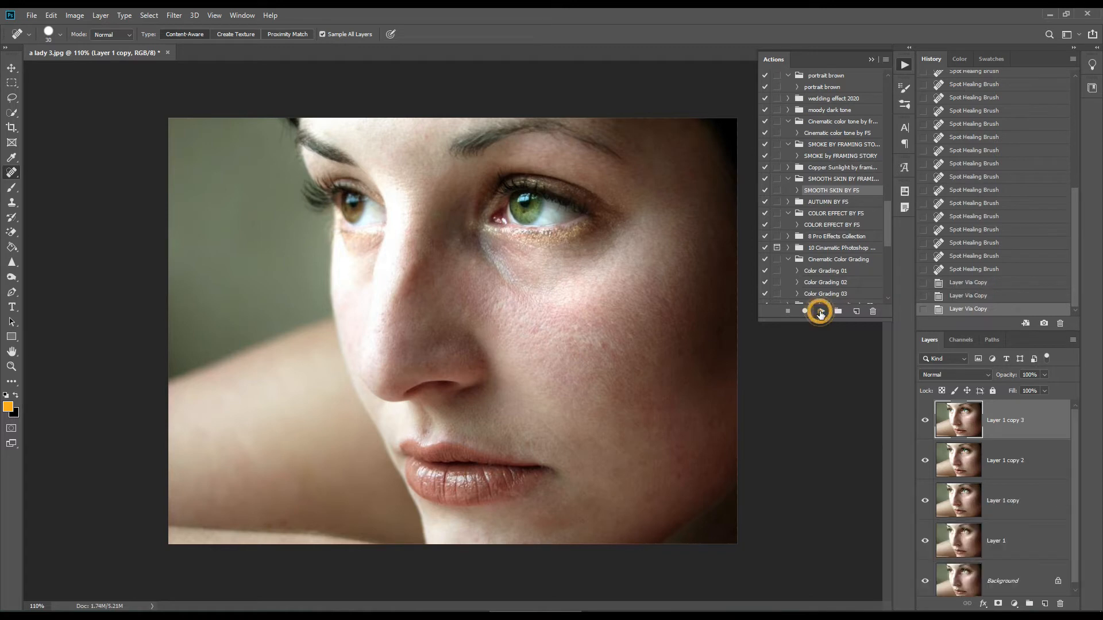
click(873, 60)
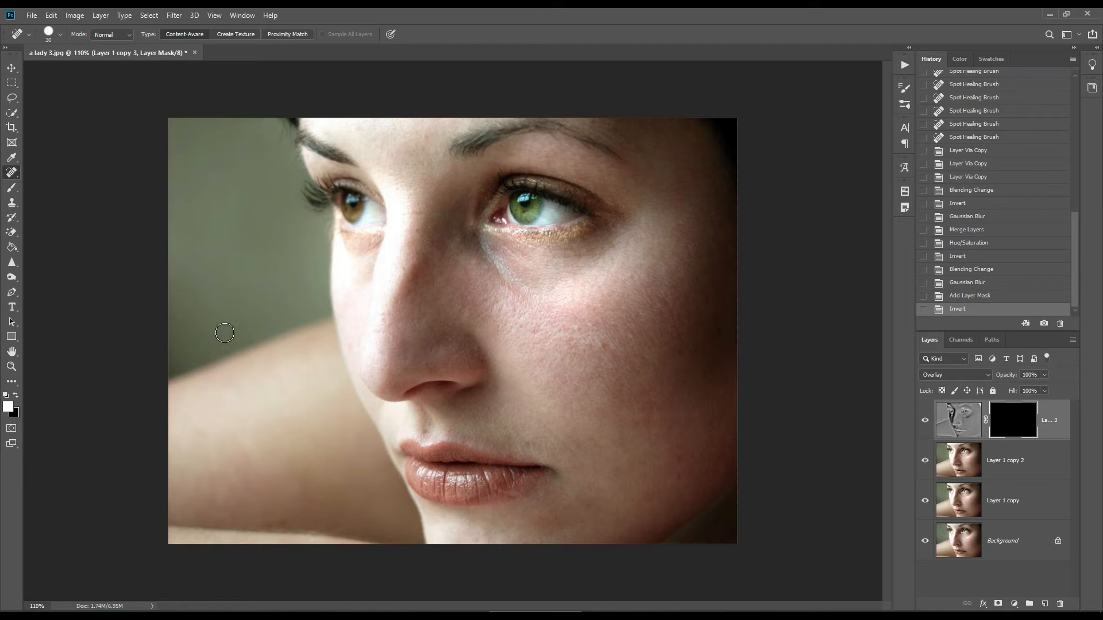
- Set up the Brush tool with a soft round tip at 0% hardness and a size of 100 px
key(b)
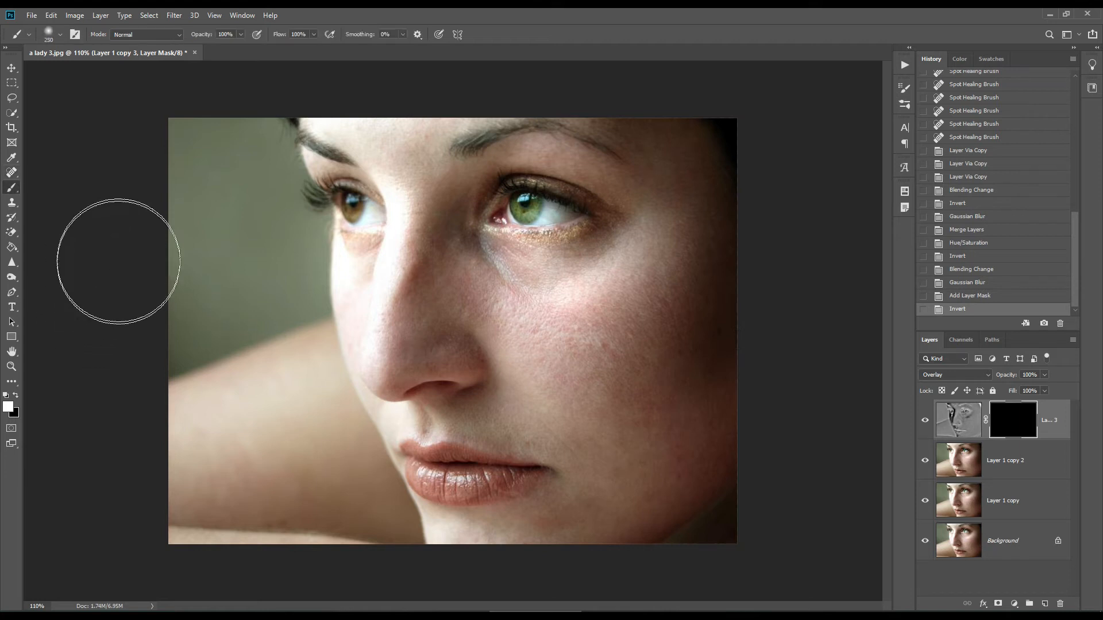
click(16, 189)
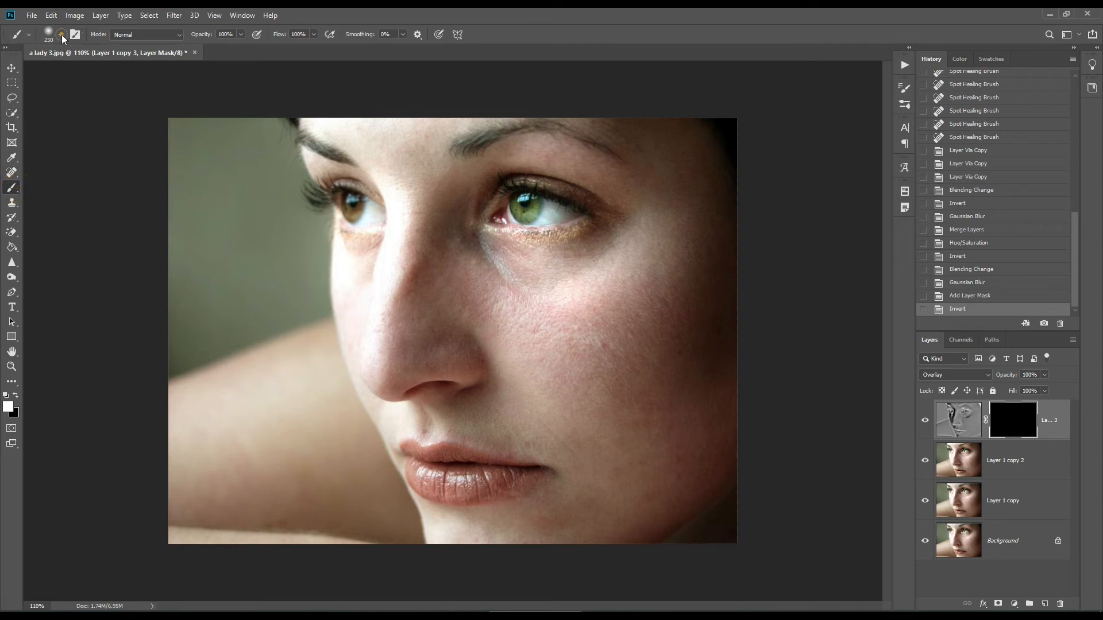
click(61, 35)
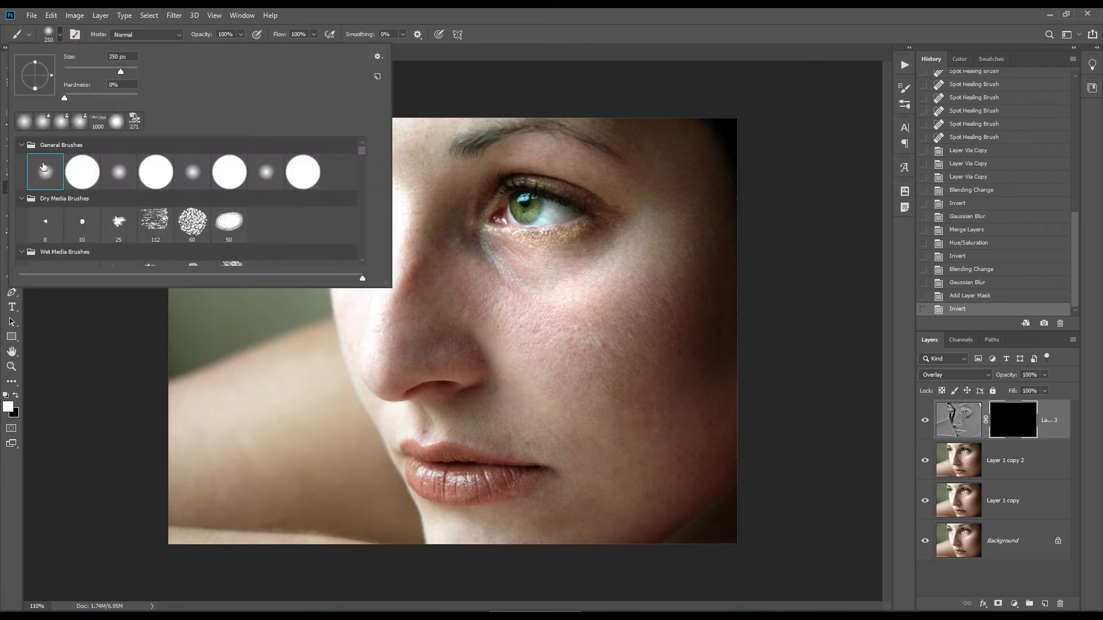
click(609, 32)
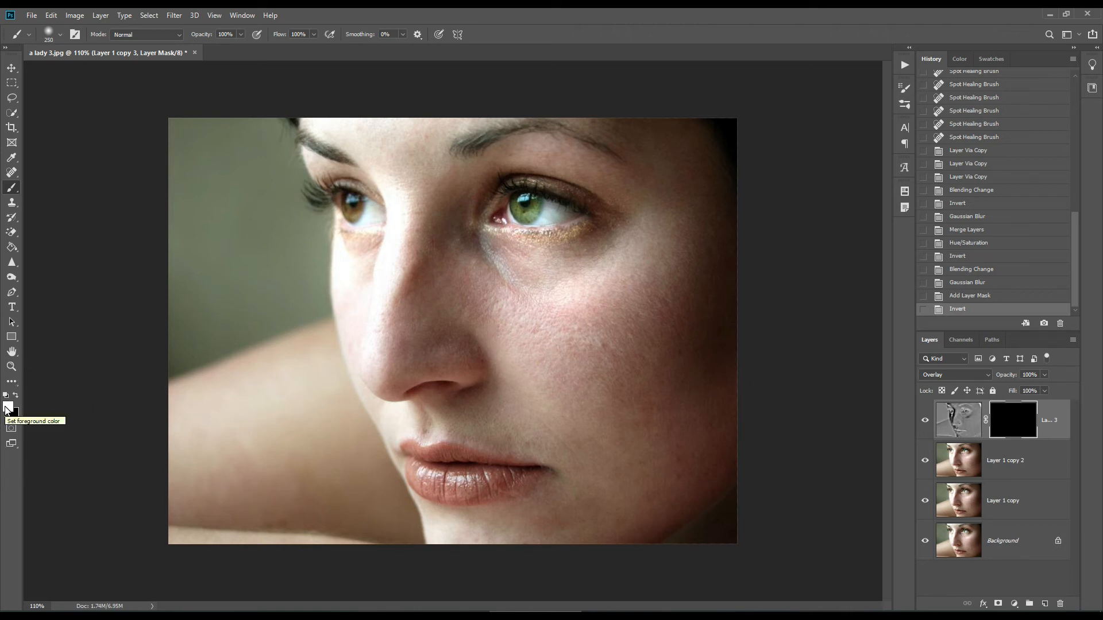
key(bracketleft)
key(bracketleft)
key(bracketleft)
key(bracketleft)
key(bracketleft)
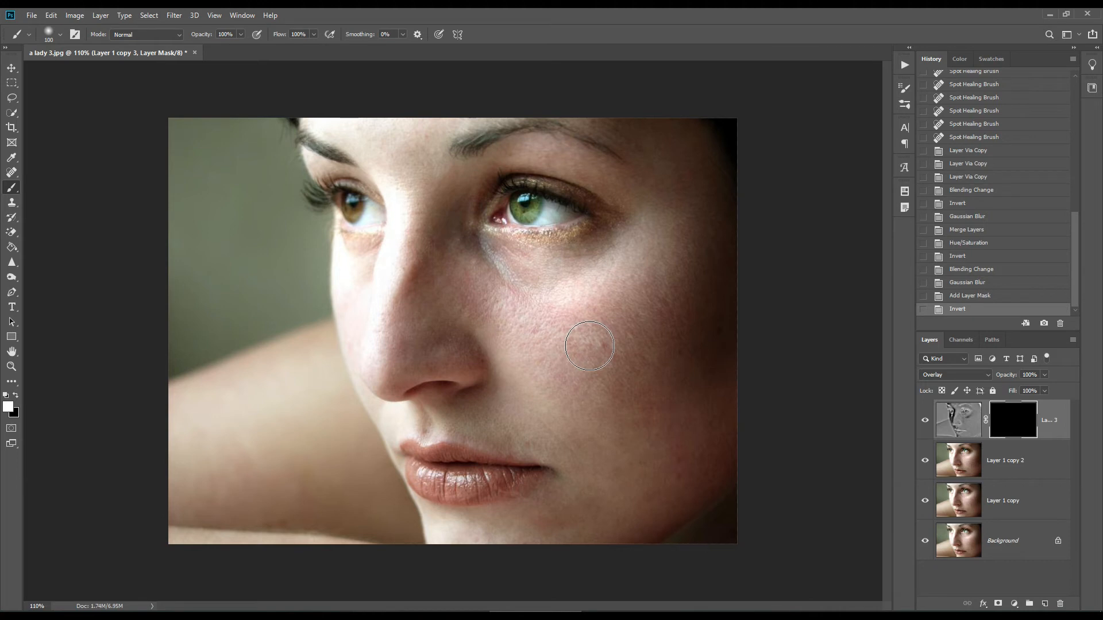
- Paint white on the top layer's mask over the cheek to reveal the skin smoothing
mouse_move(562, 356)
mouse_down()
mouse_move(670, 304)
mouse_move(656, 323)
mouse_up()
mouse_move(500, 325)
mouse_down()
mouse_move(536, 323)
mouse_move(670, 265)
mouse_up()
mouse_move(667, 264)
mouse_down()
mouse_move(557, 355)
mouse_move(688, 309)
mouse_up()
mouse_move(540, 401)
mouse_down()
mouse_move(691, 292)
mouse_move(520, 385)
mouse_up()
mouse_move(509, 381)
mouse_down()
mouse_move(690, 472)
mouse_move(576, 380)
mouse_up()
drag(611, 444, 715, 466)
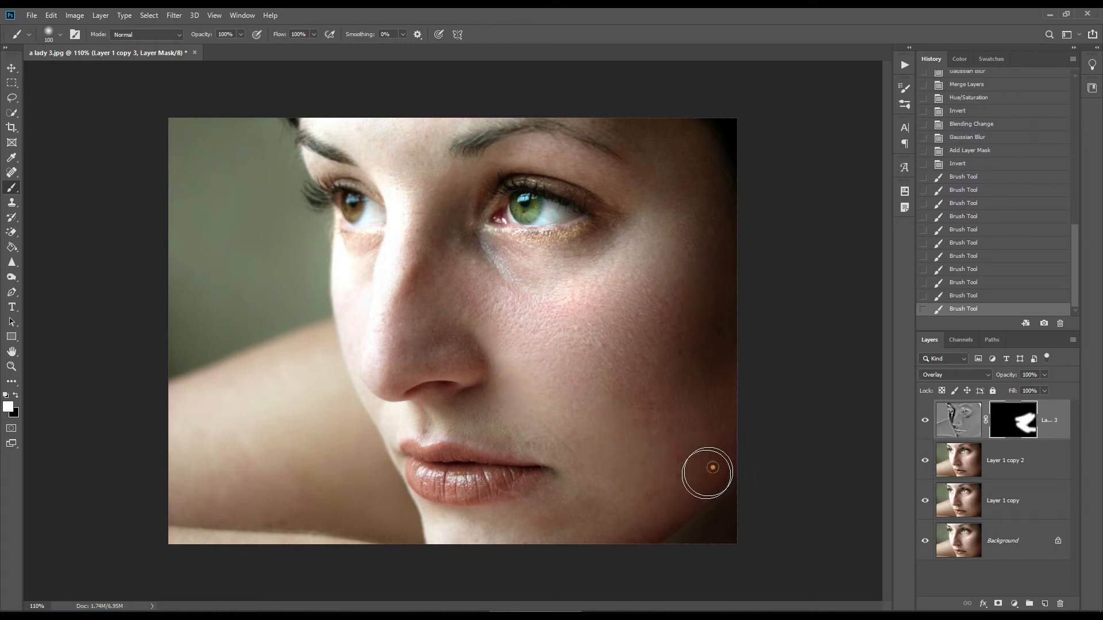
- Extend the white mask painting over the lower cheek, jaw, chin and the corner of the mouth
mouse_move(701, 299)
mouse_down()
mouse_move(622, 506)
mouse_move(547, 525)
mouse_up()
drag(534, 527, 714, 483)
mouse_move(648, 529)
mouse_down()
mouse_move(745, 456)
mouse_move(736, 425)
mouse_up()
mouse_move(609, 475)
mouse_down()
mouse_move(622, 445)
mouse_move(717, 361)
mouse_up()
mouse_move(427, 548)
mouse_down()
mouse_move(540, 539)
mouse_move(542, 443)
mouse_up()
key(bracketleft)
key(bracketleft)
drag(645, 467, 562, 487)
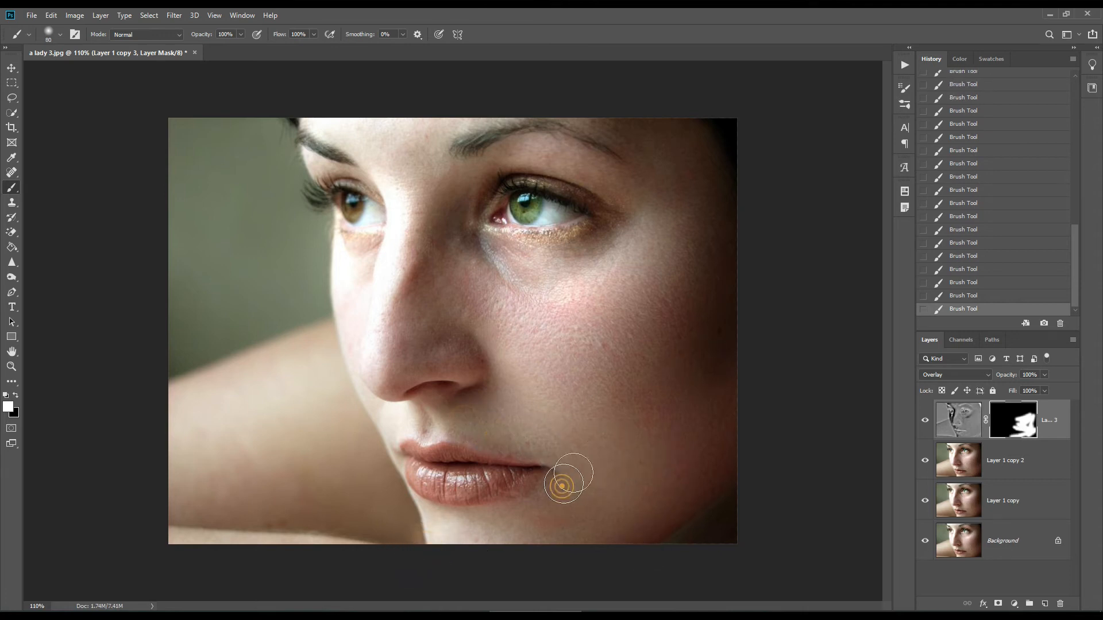
- Paint the smoothing mask white over the nose, the under-eye area and the upper cheek
mouse_move(384, 366)
mouse_down()
mouse_move(410, 255)
mouse_move(410, 343)
mouse_up()
mouse_move(431, 256)
mouse_down()
mouse_move(443, 347)
mouse_move(509, 401)
mouse_move(559, 269)
mouse_up()
key(bracketright)
key(bracketright)
mouse_move(453, 195)
mouse_down()
mouse_move(473, 300)
mouse_move(641, 313)
mouse_up()
mouse_move(520, 328)
mouse_down()
mouse_move(592, 365)
mouse_move(738, 207)
mouse_up()
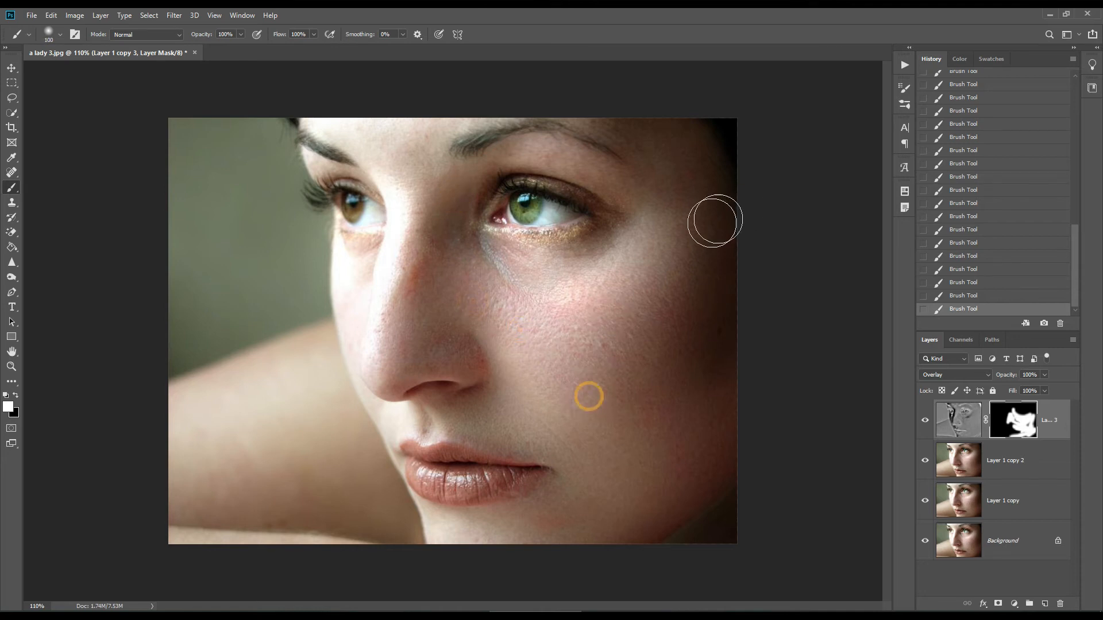
- Paint the smoothing mask white over the temple, then around the upper eyelid and brow with a smaller brush
drag(662, 203, 670, 152)
drag(662, 140, 760, 241)
drag(655, 200, 694, 223)
key(bracketleft)
key(bracketleft)
key(bracketleft)
mouse_move(521, 151)
mouse_down()
mouse_move(608, 171)
mouse_move(706, 219)
mouse_up()
drag(466, 188, 480, 162)
- Paint the smoothing mask white over the forehead and down the bridge of the nose
key(bracketright)
mouse_move(328, 109)
mouse_down()
mouse_move(362, 123)
mouse_move(397, 170)
mouse_up()
mouse_move(438, 109)
mouse_down()
mouse_move(413, 189)
mouse_move(400, 279)
mouse_move(409, 291)
mouse_move(389, 335)
mouse_move(426, 343)
mouse_up()
- Enlarge the brush to 125 px and paint the smoothing mask white over the shoulder and arm
key(bracketright)
key(bracketright)
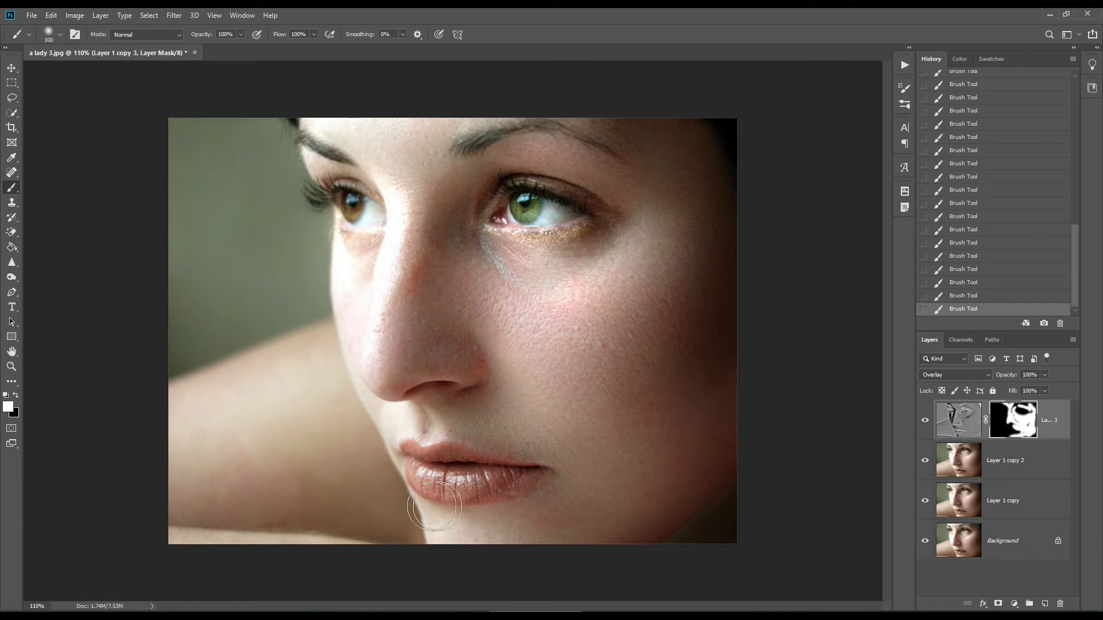
key(bracketright)
drag(172, 428, 269, 394)
drag(147, 522, 303, 502)
drag(266, 518, 376, 535)
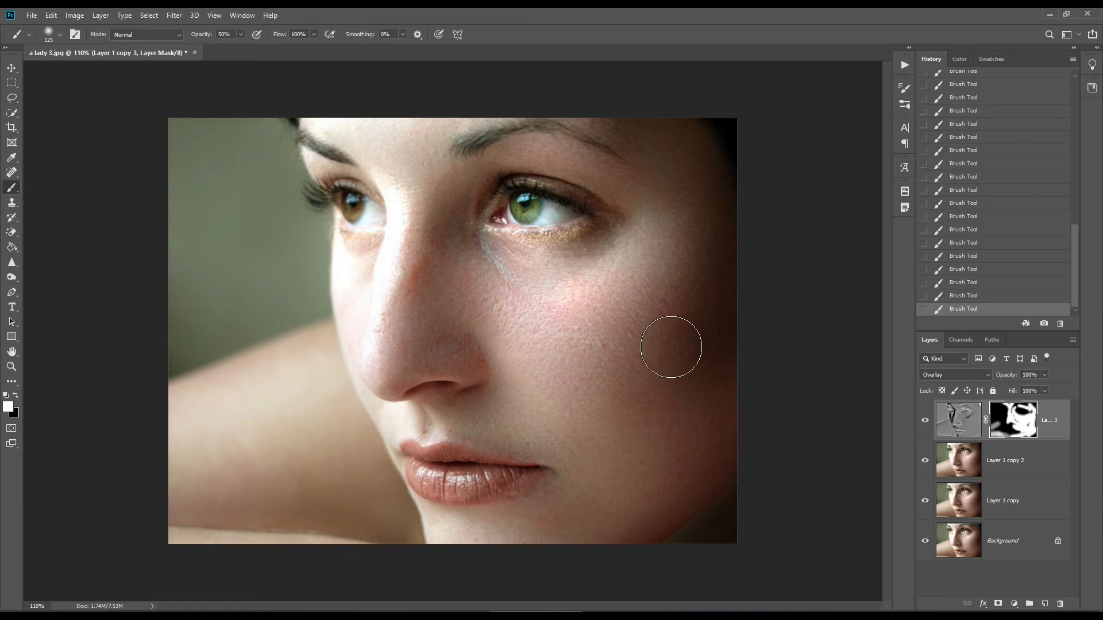
- Set the brush opacity to 100%
key(0)
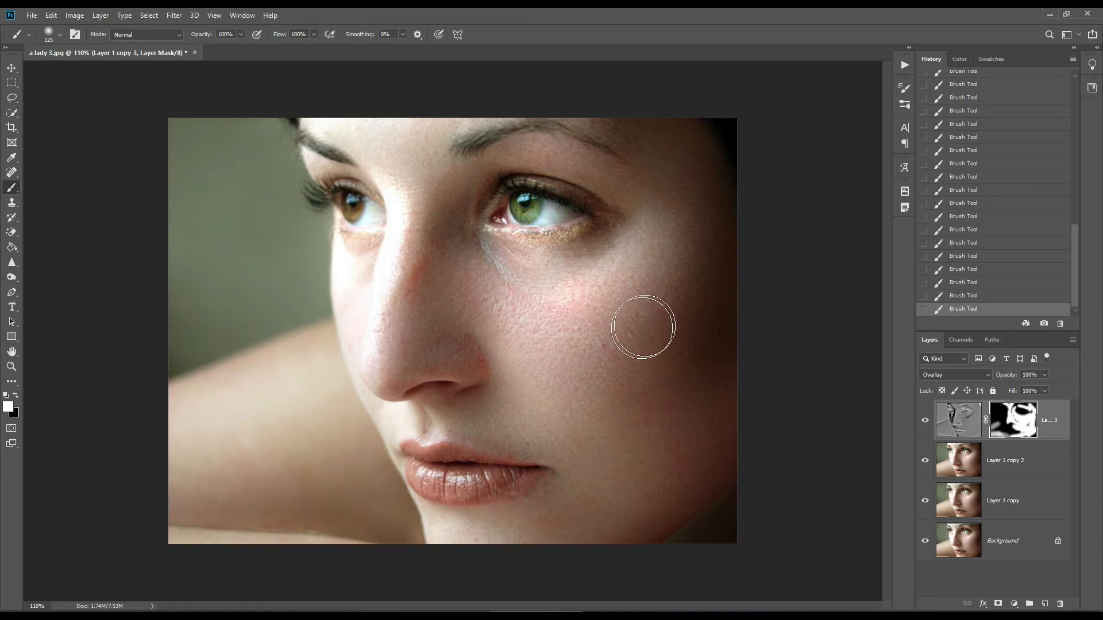
- Paint the smoothing mask white over the outer cheek and down to the jaw with a smaller brush
key(bracketleft)
key(bracketleft)
drag(594, 354, 708, 290)
drag(659, 482, 729, 417)
drag(668, 481, 678, 398)
- Reduce the brush to 80 px and paint the smoothing mask white over the nose, between the brows and on the cheek below the eye
key(bracketleft)
mouse_move(388, 309)
mouse_down()
mouse_move(419, 294)
mouse_move(392, 308)
mouse_up()
mouse_move(435, 151)
mouse_down()
mouse_move(413, 140)
mouse_move(422, 130)
mouse_move(411, 189)
mouse_move(420, 159)
mouse_up()
scroll(626, 267, down, 7)
scroll(625, 267, up, 4)
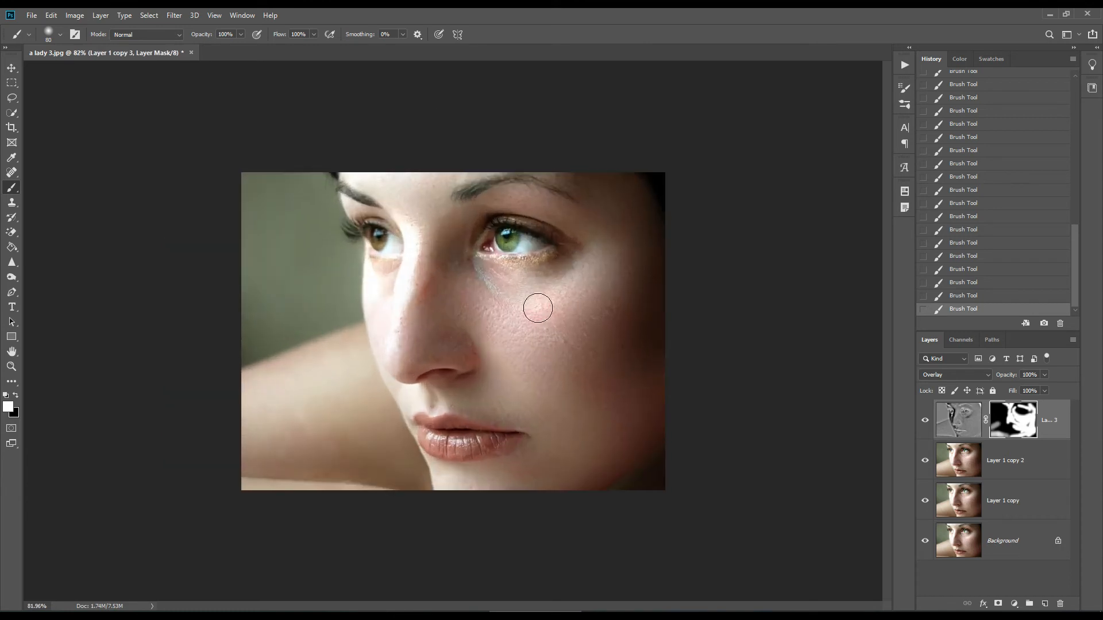
drag(536, 314, 567, 328)
scroll(547, 426, up, 3)
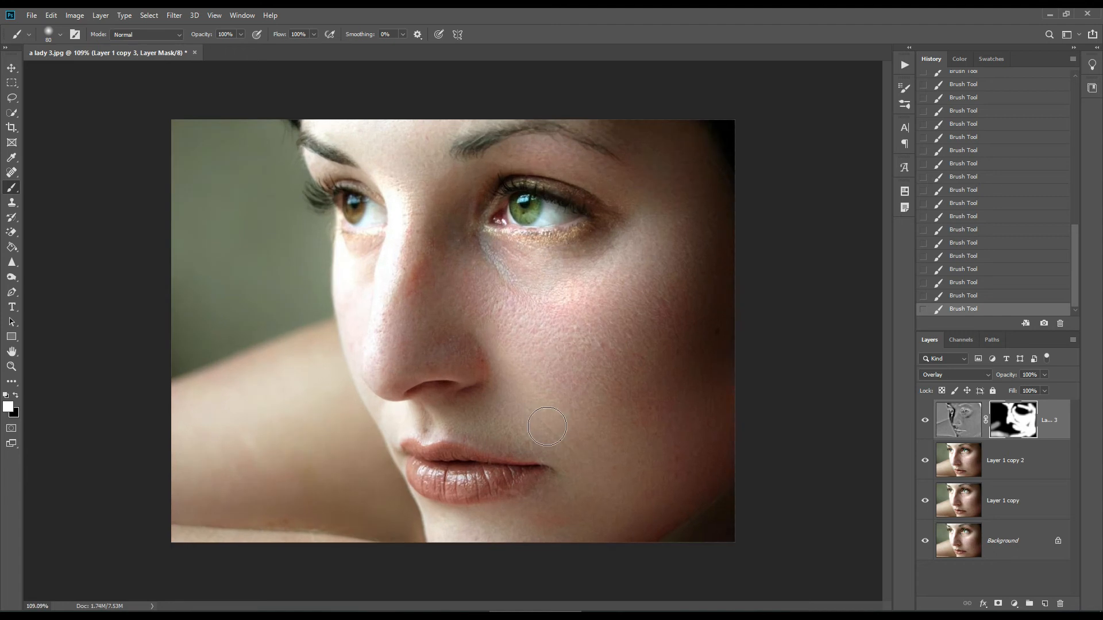
- Compare the smoothed portrait with the original by repeatedly hiding and showing all layers above the Background
scroll(670, 432, down, 1)
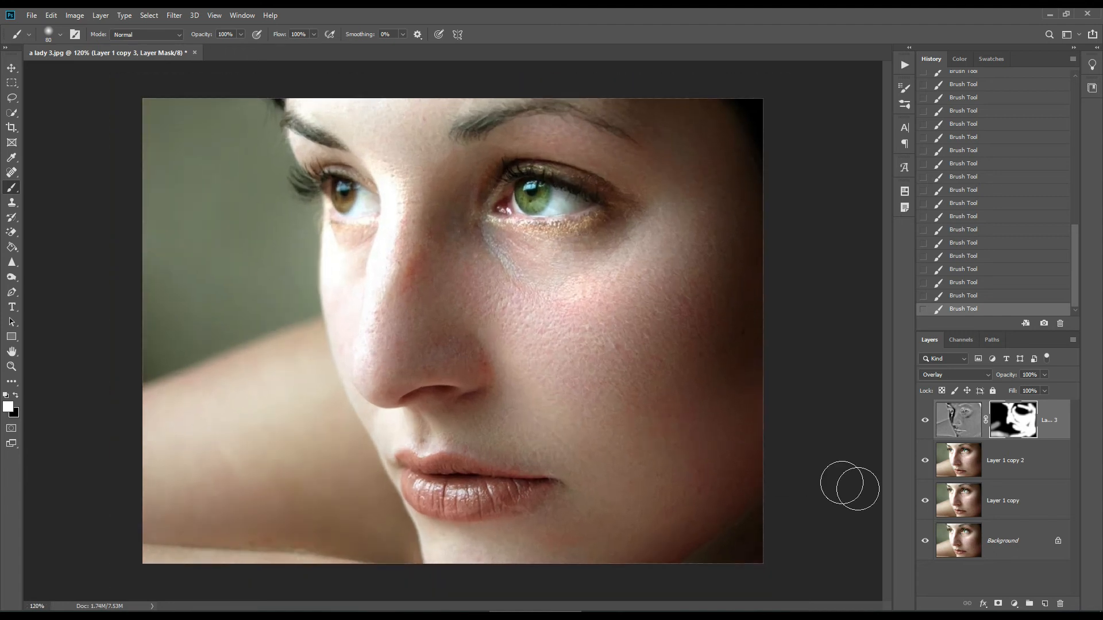
click(925, 542)
click(925, 542)
click(925, 542)
click(925, 542)
alt+click(925, 542)
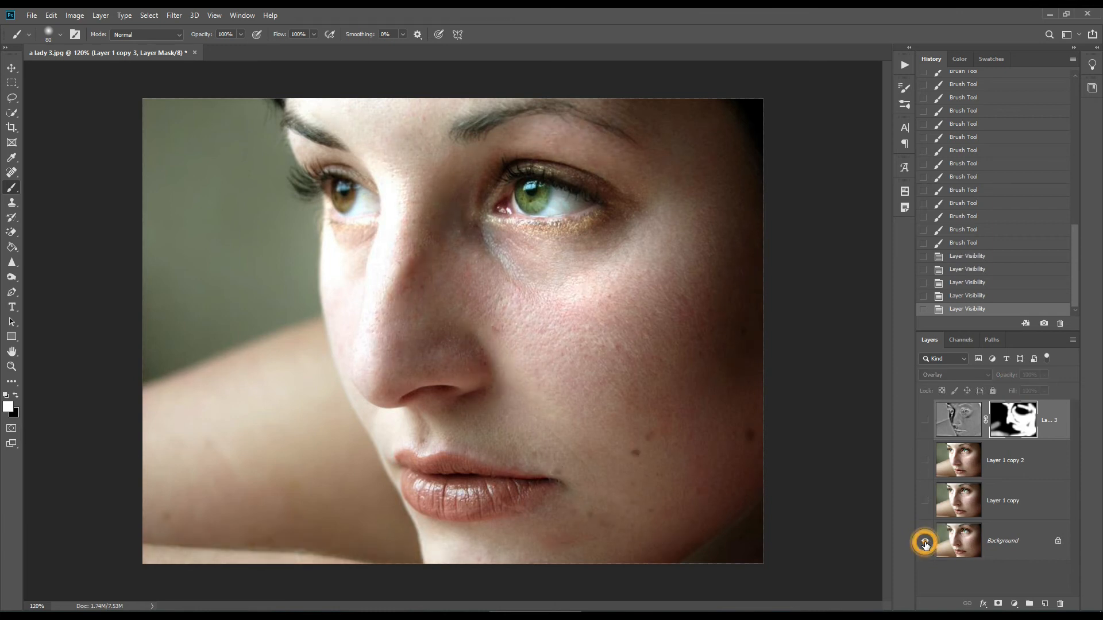
alt+click(925, 542)
alt+click(925, 542)
alt+click(925, 542)
alt+click(925, 542)
alt+click(925, 542)
alt+click(925, 542)
alt+click(925, 542)
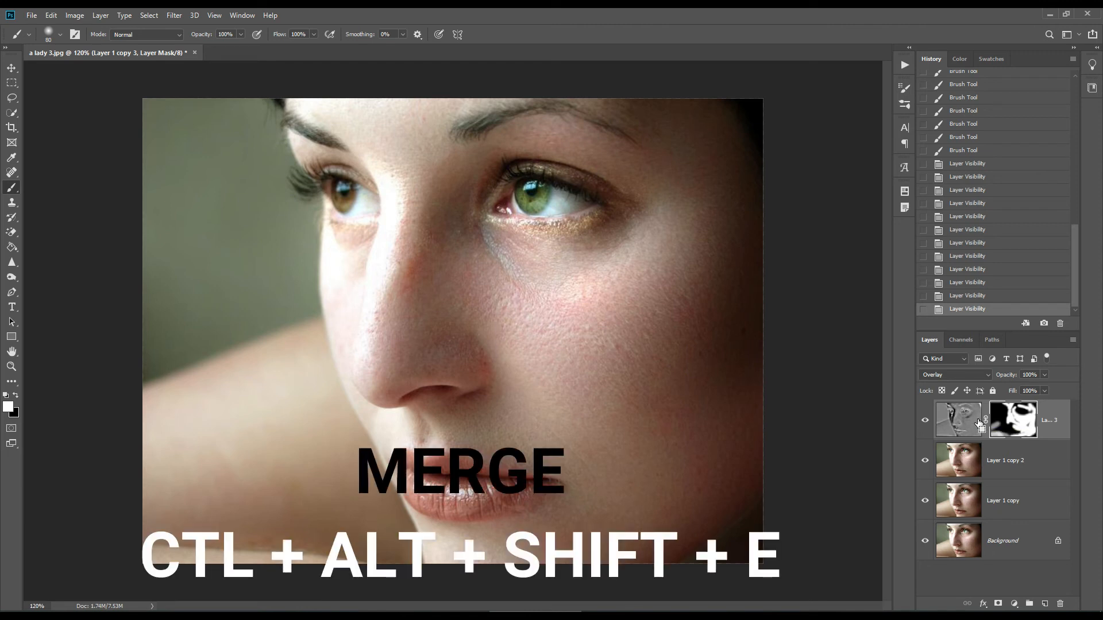
- Stamp all visible layers into a new top layer and heal two spots on the lower cheek with a 20 px Spot Healing Brush
key(ctrl+alt+shift+e)
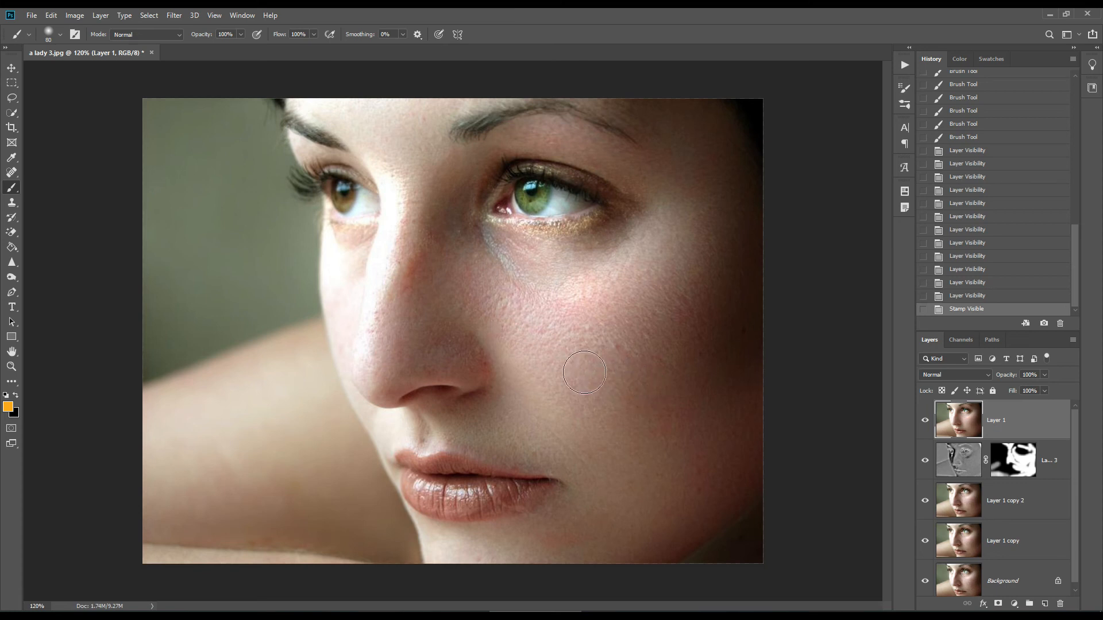
key(j)
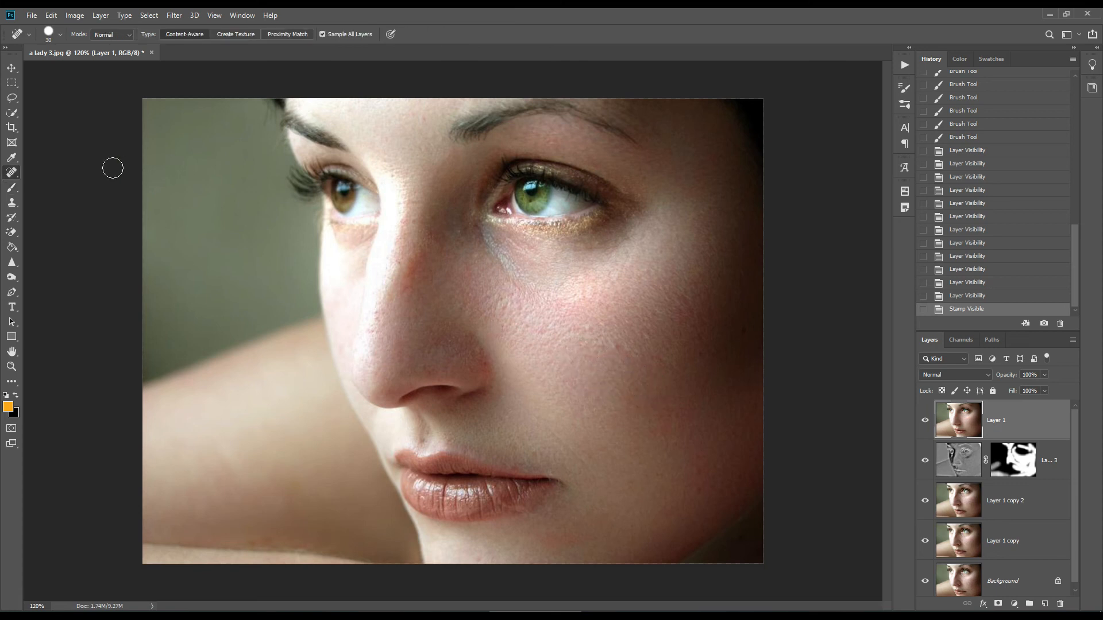
click(12, 173)
key(bracketleft)
key(bracketleft)
click(698, 473)
click(697, 490)
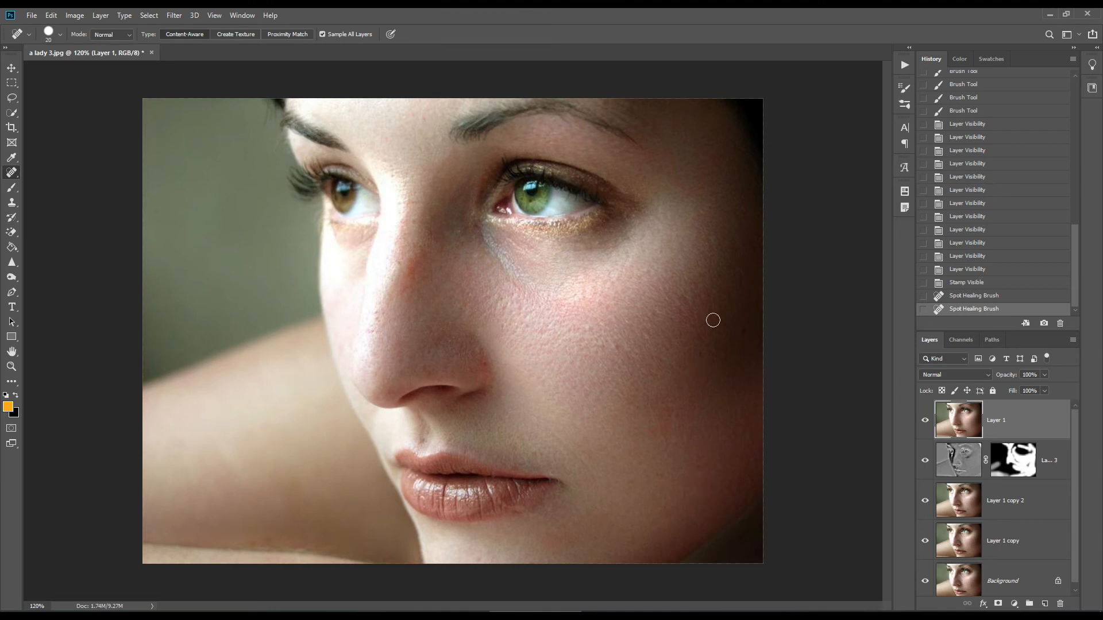
- Darken the lashes and lids of both eyes and the lips with a 125 px Burn tool, range Shadows, exposure 10%
scroll(712, 320, down, 3)
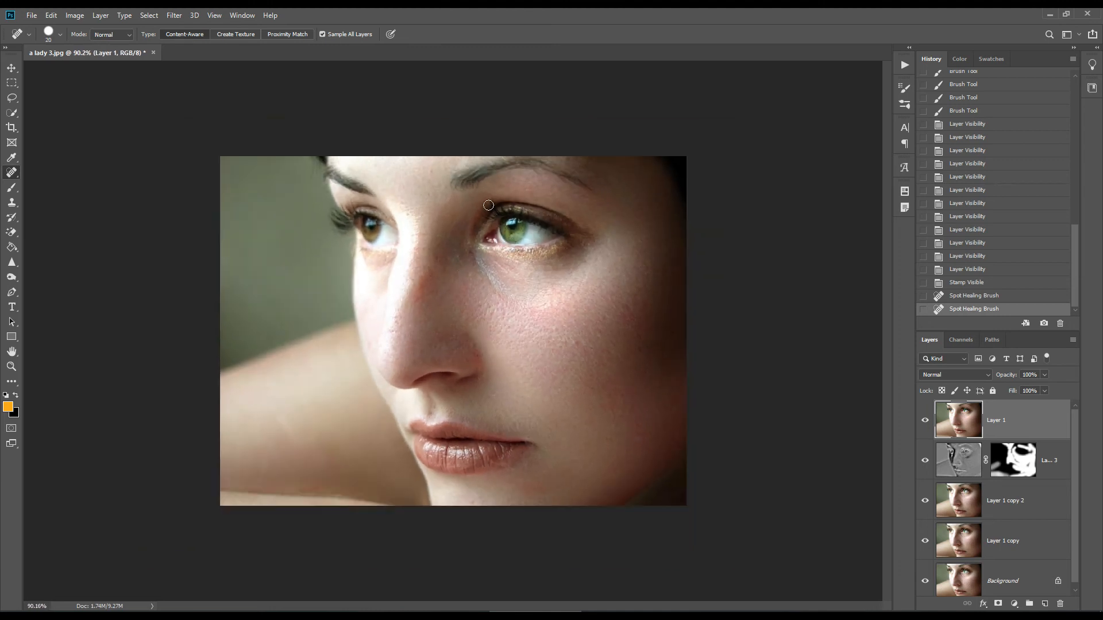
click(12, 277)
click(49, 288)
key(bracketleft)
key(bracketleft)
key(bracketleft)
key(bracketleft)
drag(509, 162, 542, 169)
drag(507, 166, 606, 176)
drag(288, 184, 391, 180)
drag(316, 173, 367, 191)
drag(308, 243, 419, 224)
drag(483, 239, 616, 177)
drag(425, 439, 502, 448)
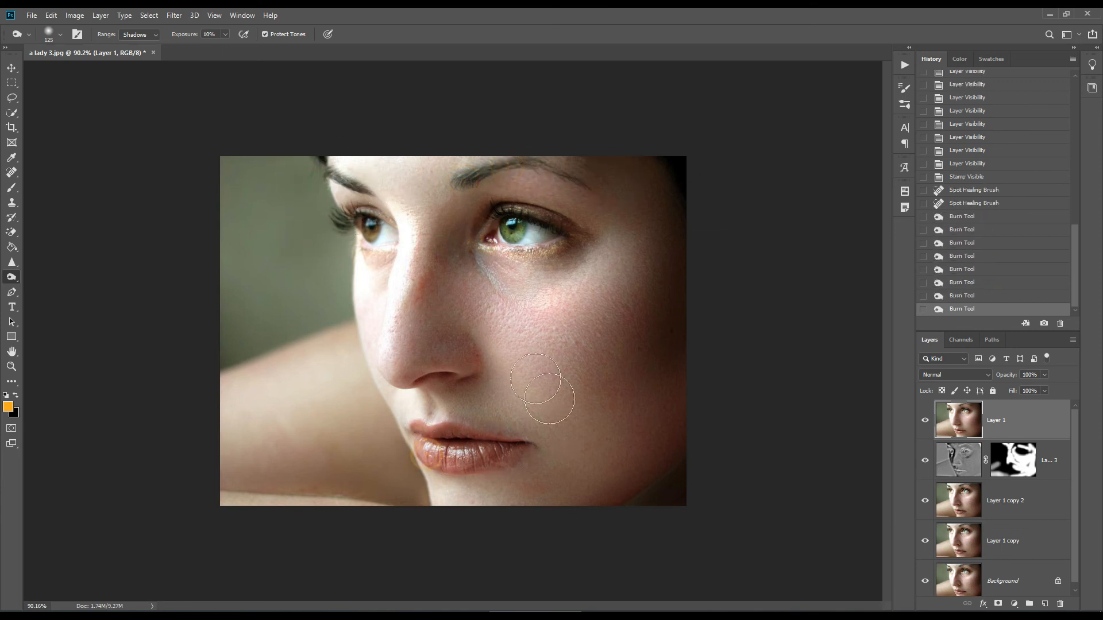
- Sharpen the irises of both eyes with a 70 px Sharpen tool at 50% strength
click(13, 264)
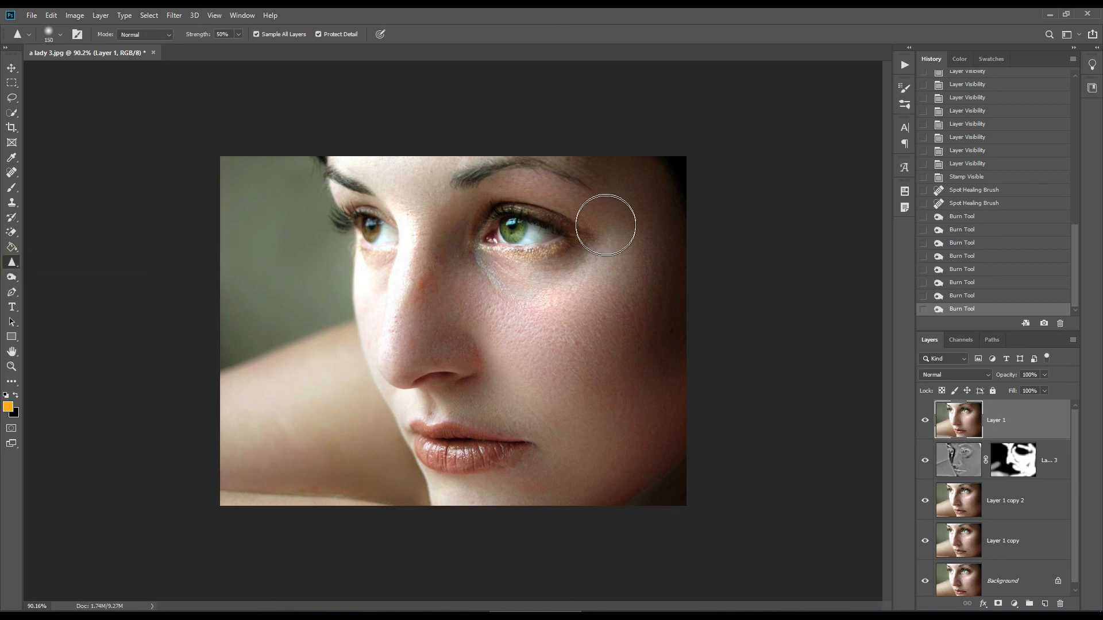
key(bracketleft)
key(bracketleft)
key(bracketleft)
key(bracketleft)
key(bracketleft)
drag(515, 229, 524, 234)
mouse_move(363, 228)
mouse_down()
mouse_move(380, 230)
mouse_move(368, 230)
mouse_up()
mouse_move(352, 230)
mouse_down()
mouse_move(400, 222)
mouse_move(367, 231)
mouse_up()
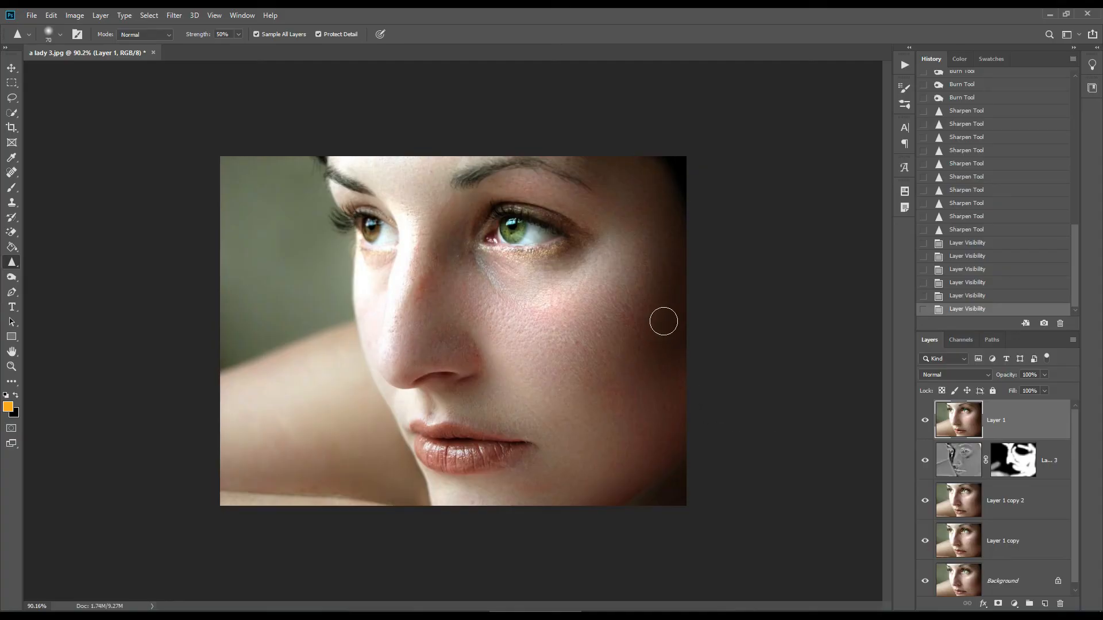
- Compare the finished retouch with the untouched Background by toggling the visibility of the layers above it
scroll(664, 322, down, 1)
scroll(526, 347, up, 5)
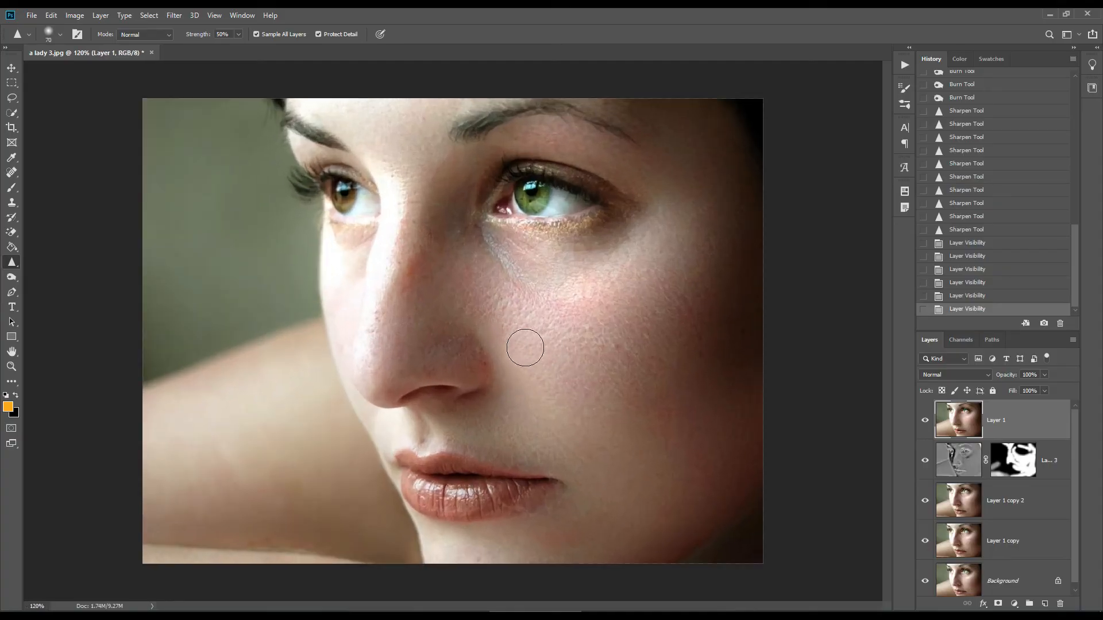
scroll(1022, 456, down, 1)
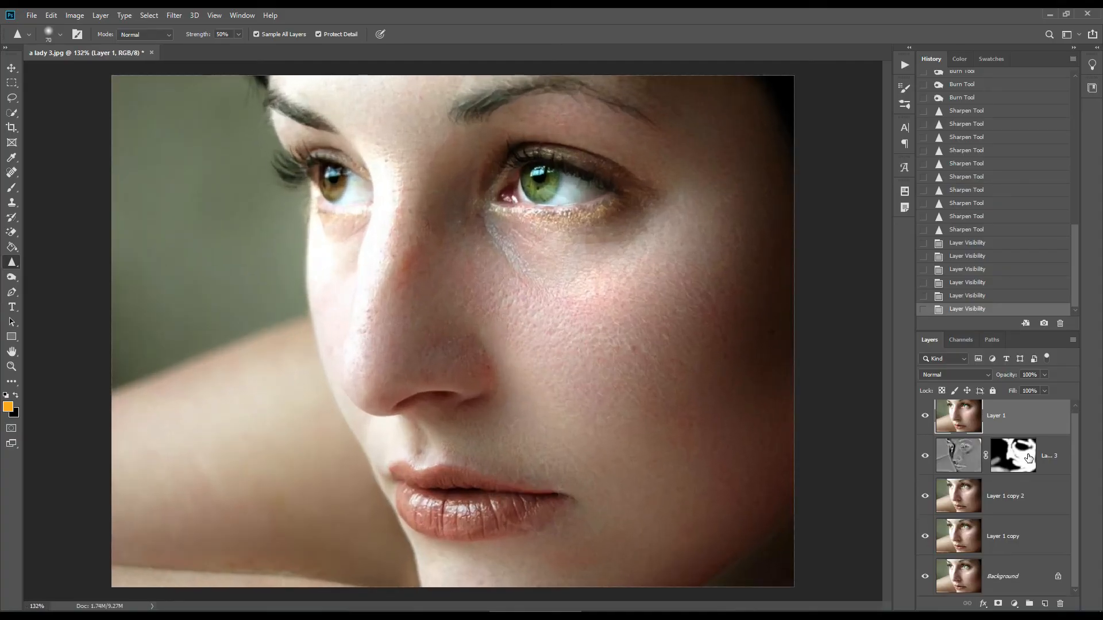
click(926, 578)
click(926, 577)
click(926, 577)
click(926, 577)
click(926, 577)
click(926, 577)
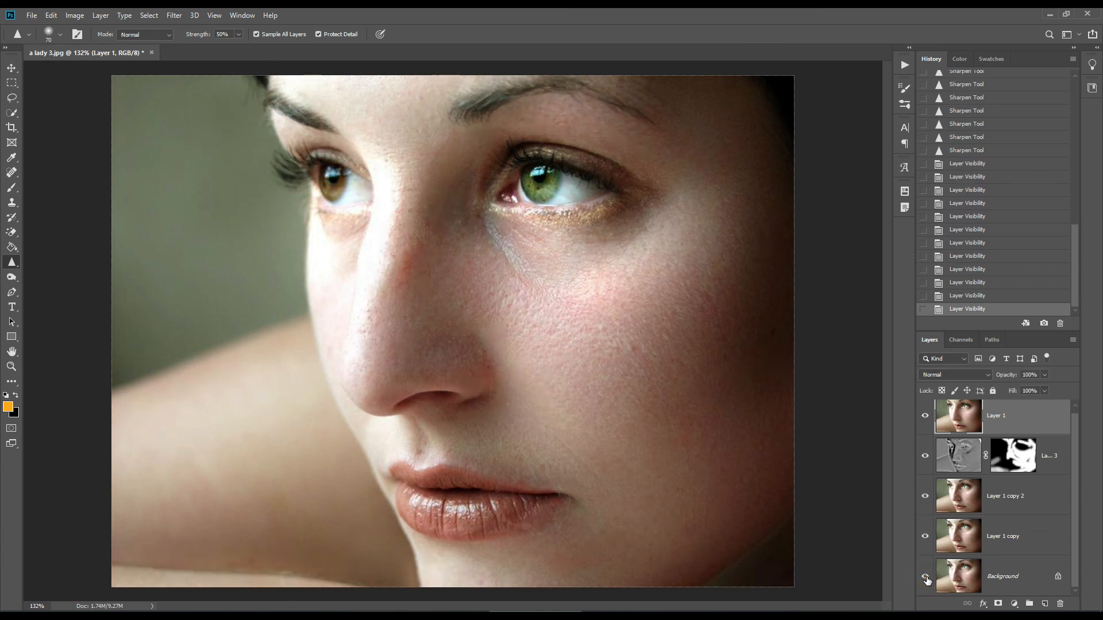